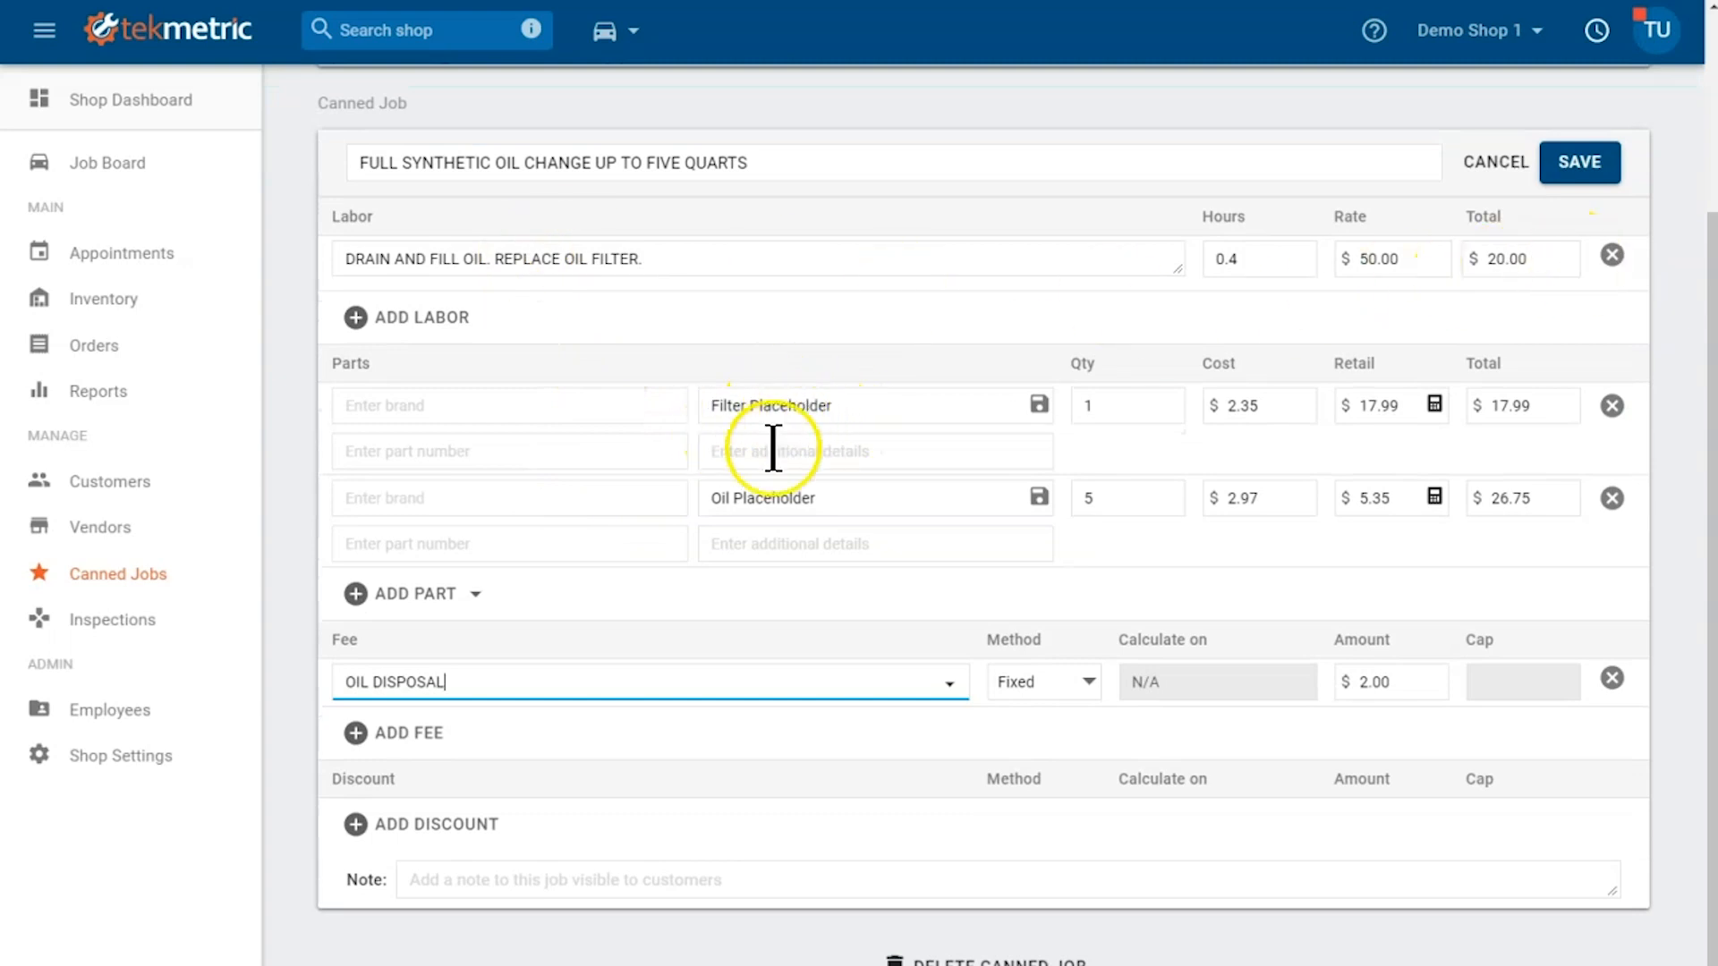
# Step: Save the full synthetic oil change canned job and assign it to the MAINT - Maintenance category
pyautogui.click(846, 502)
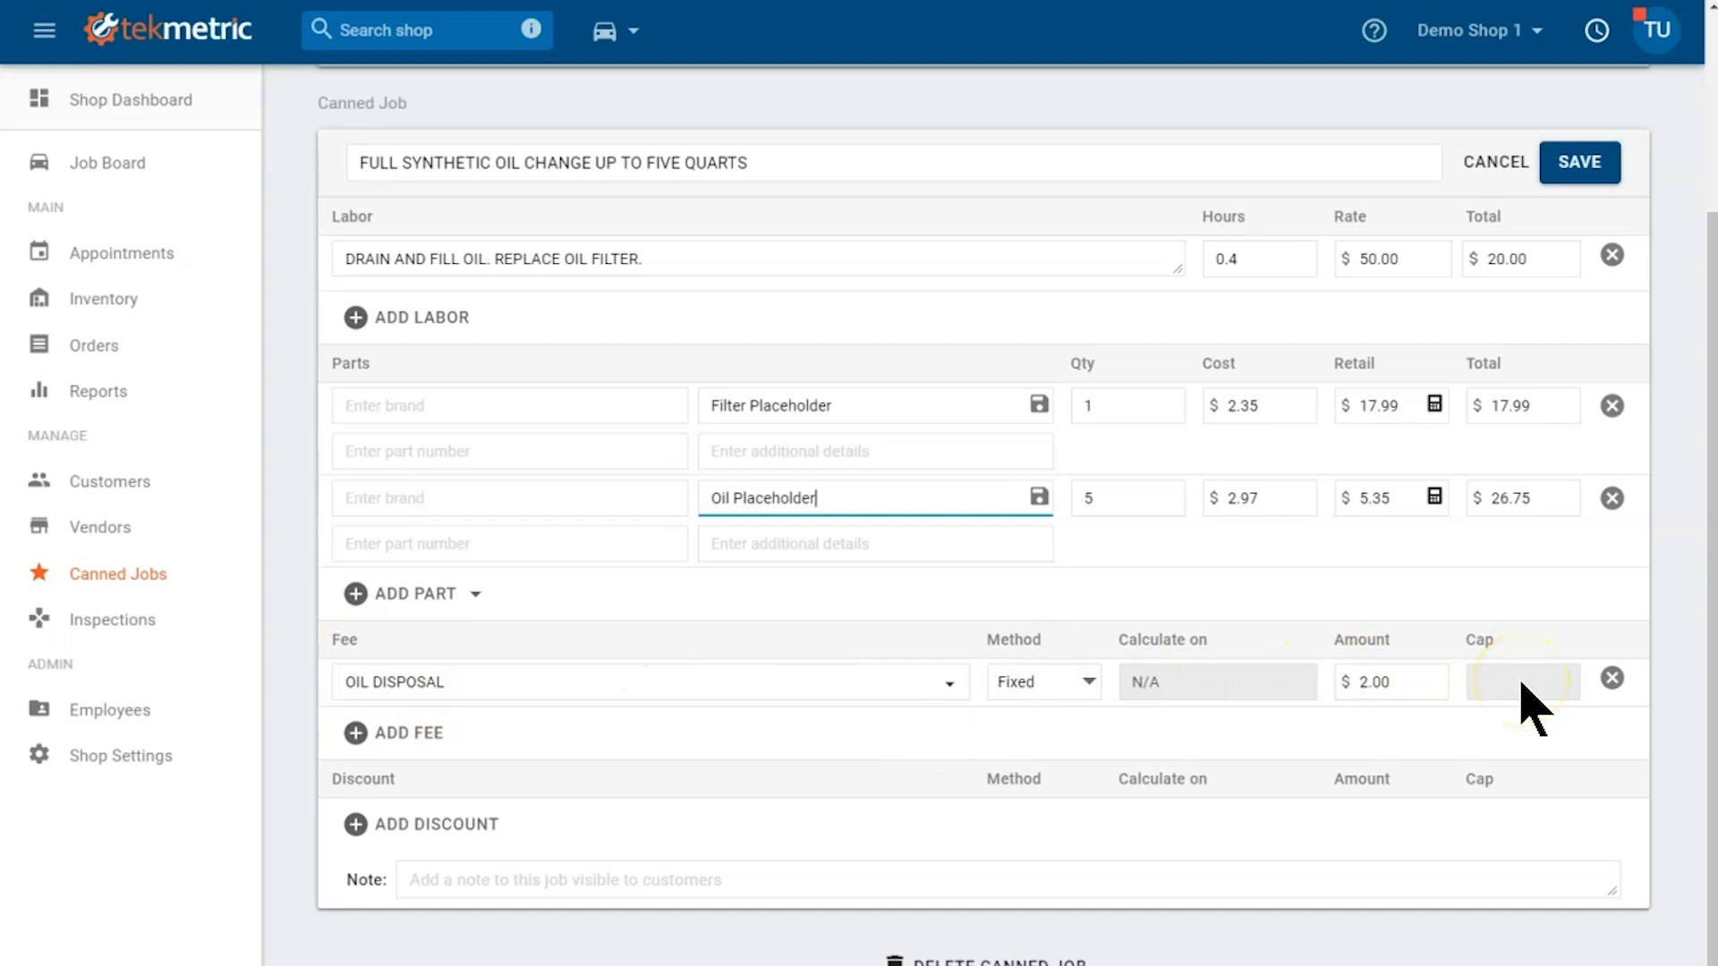
pyautogui.click(1568, 174)
pyautogui.click(1485, 293)
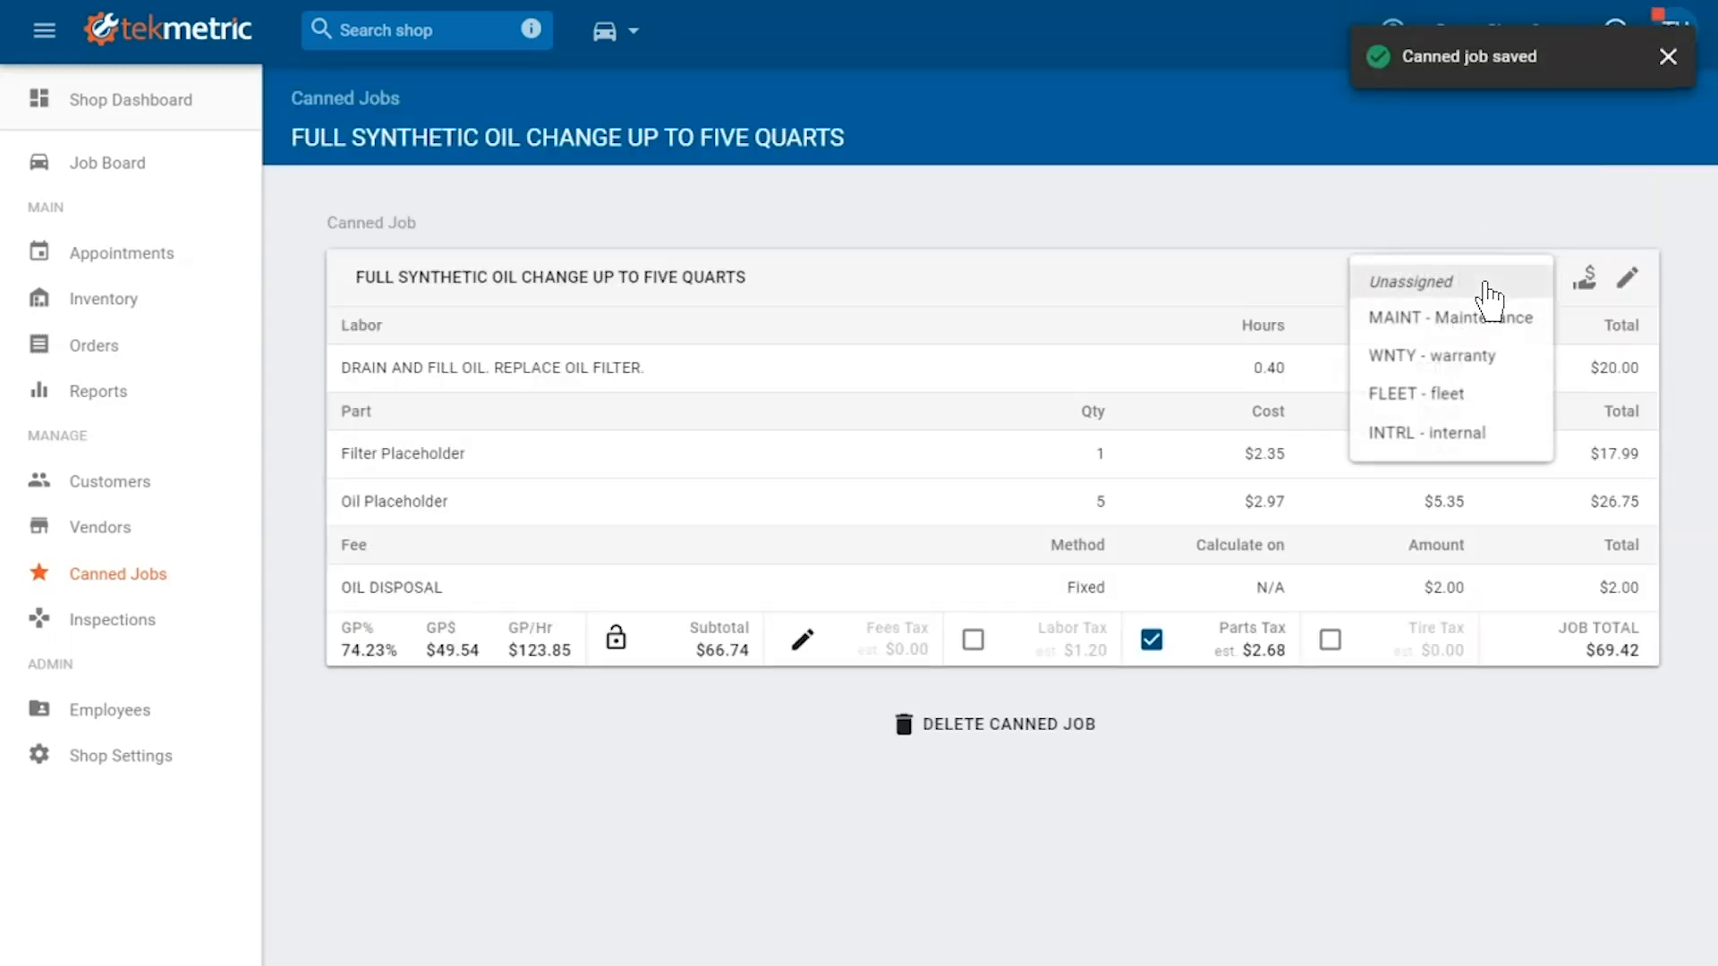
pyautogui.click(1484, 314)
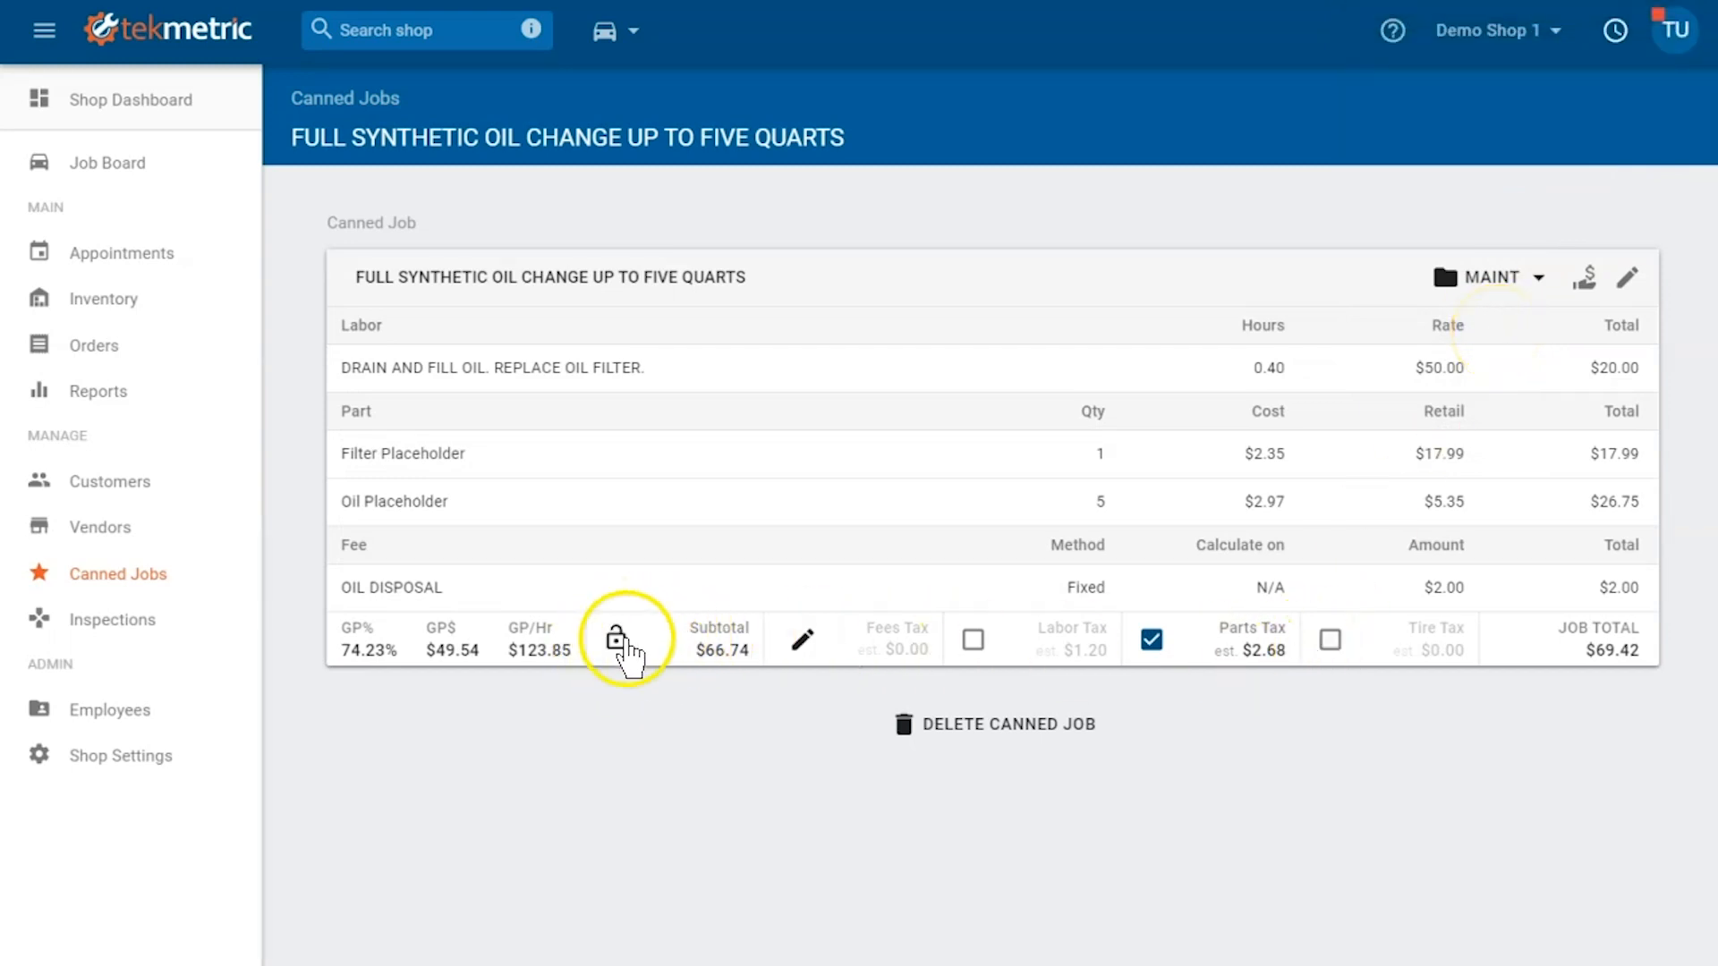
# Step: Set a fixed package price of $49.99 on the canned job with equal-weighted distribution and save it
pyautogui.click(617, 640)
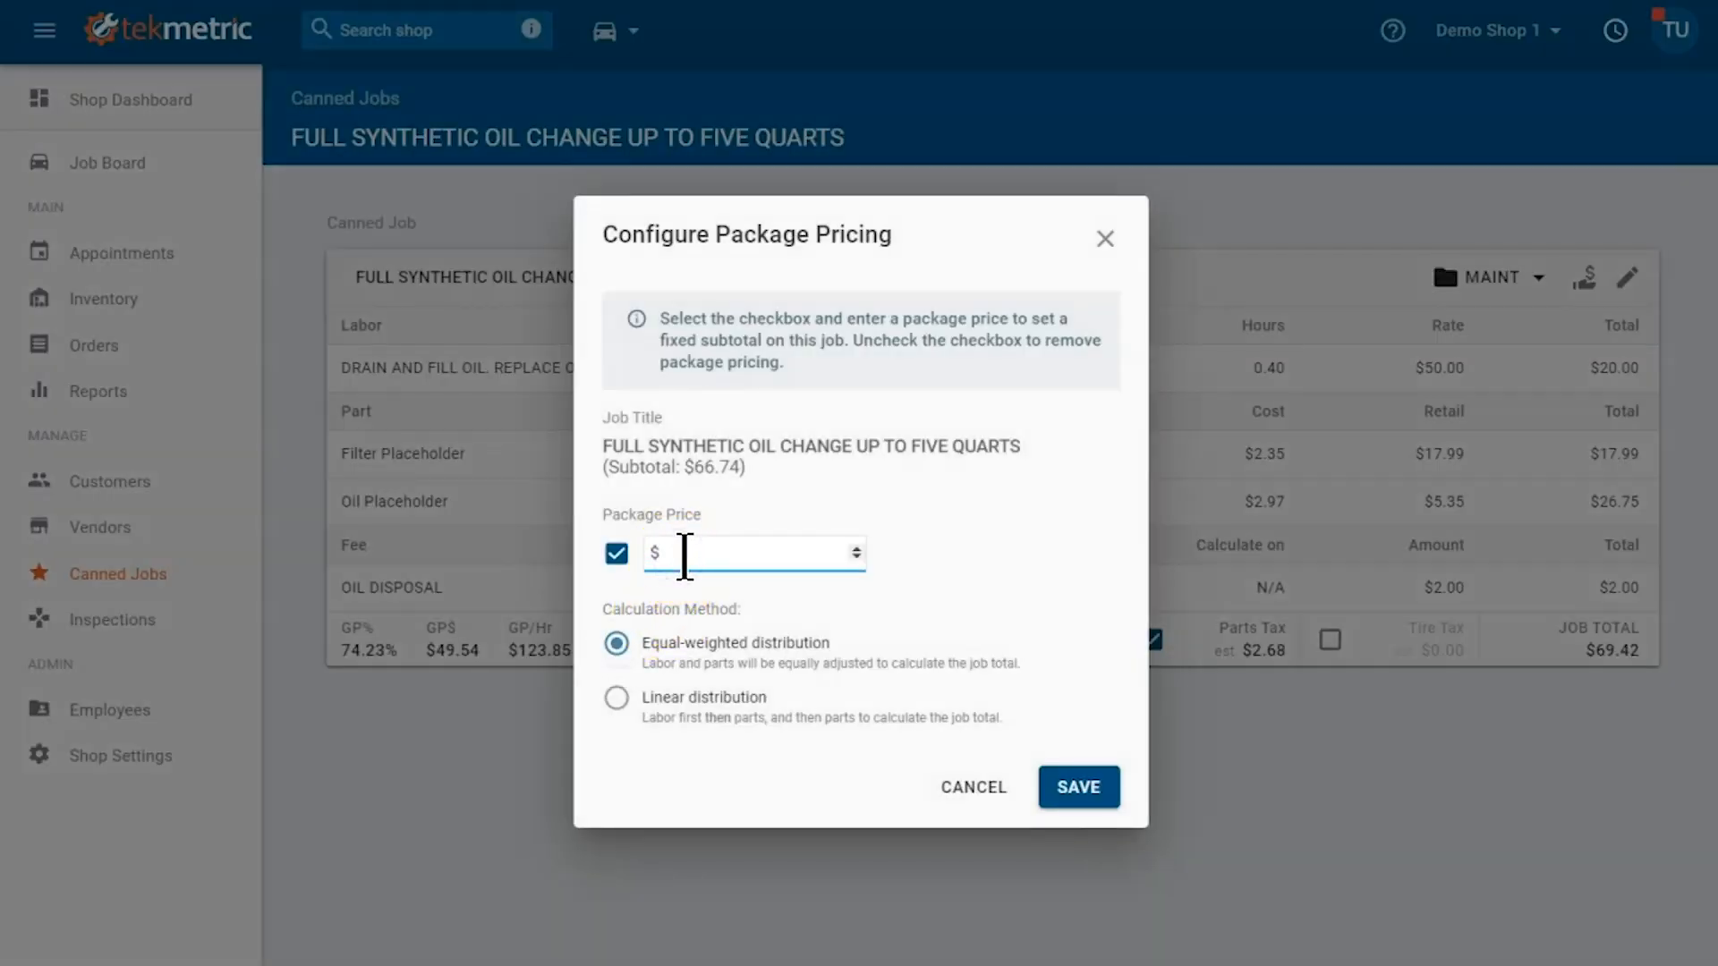
pyautogui.write('49.99')
pyautogui.click(661, 645)
pyautogui.click(1078, 792)
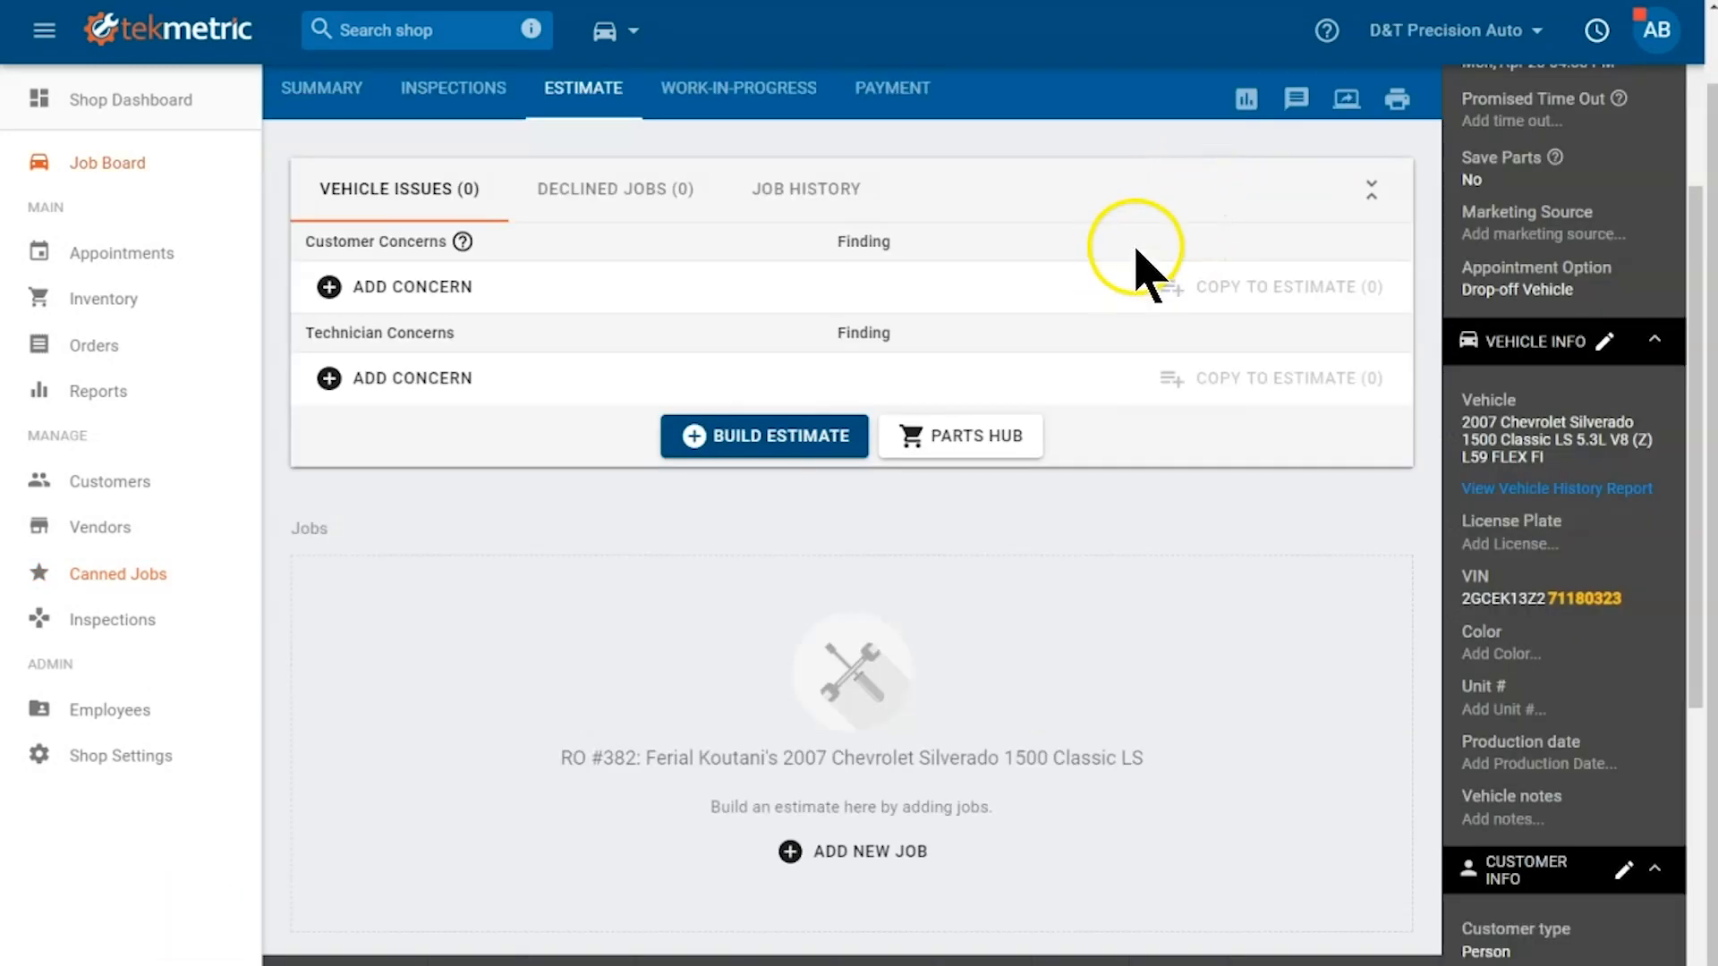
# Step: Search the canned jobs for "oil" and add FULL SYNTHETIC OIL CHANGE UP TO FIVE QUARTS to the Chevrolet Silverado estimate
pyautogui.click(815, 436)
pyautogui.click(1070, 422)
pyautogui.click(525, 186)
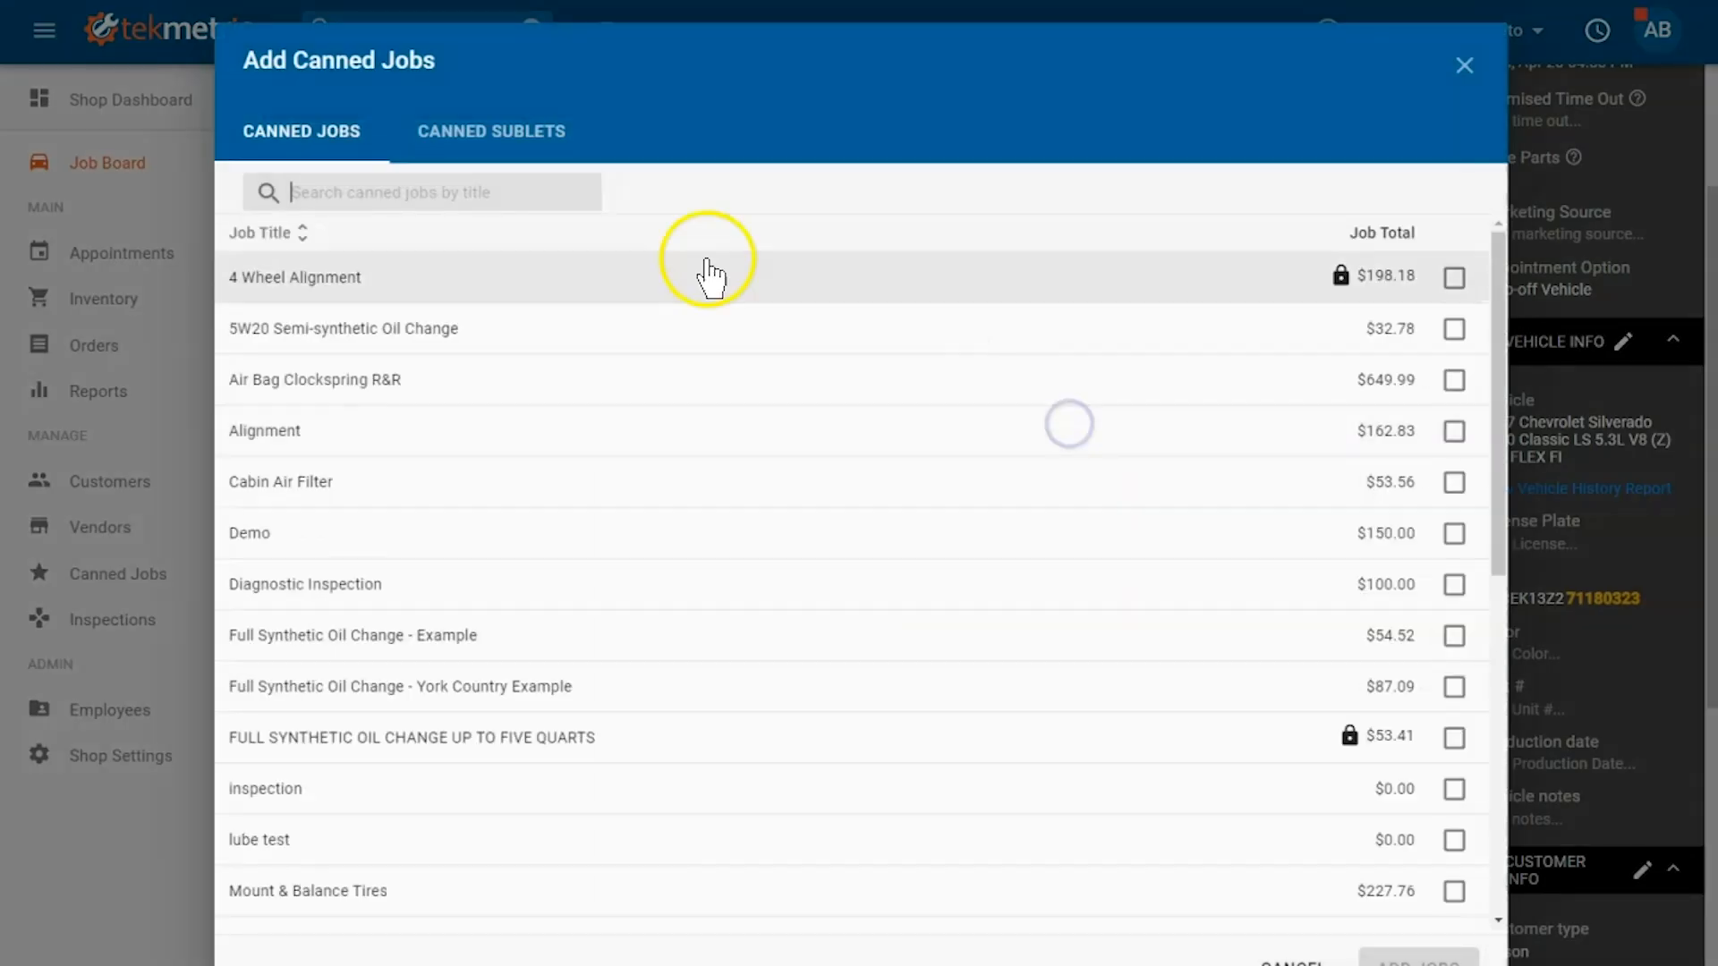
pyautogui.write('oil')
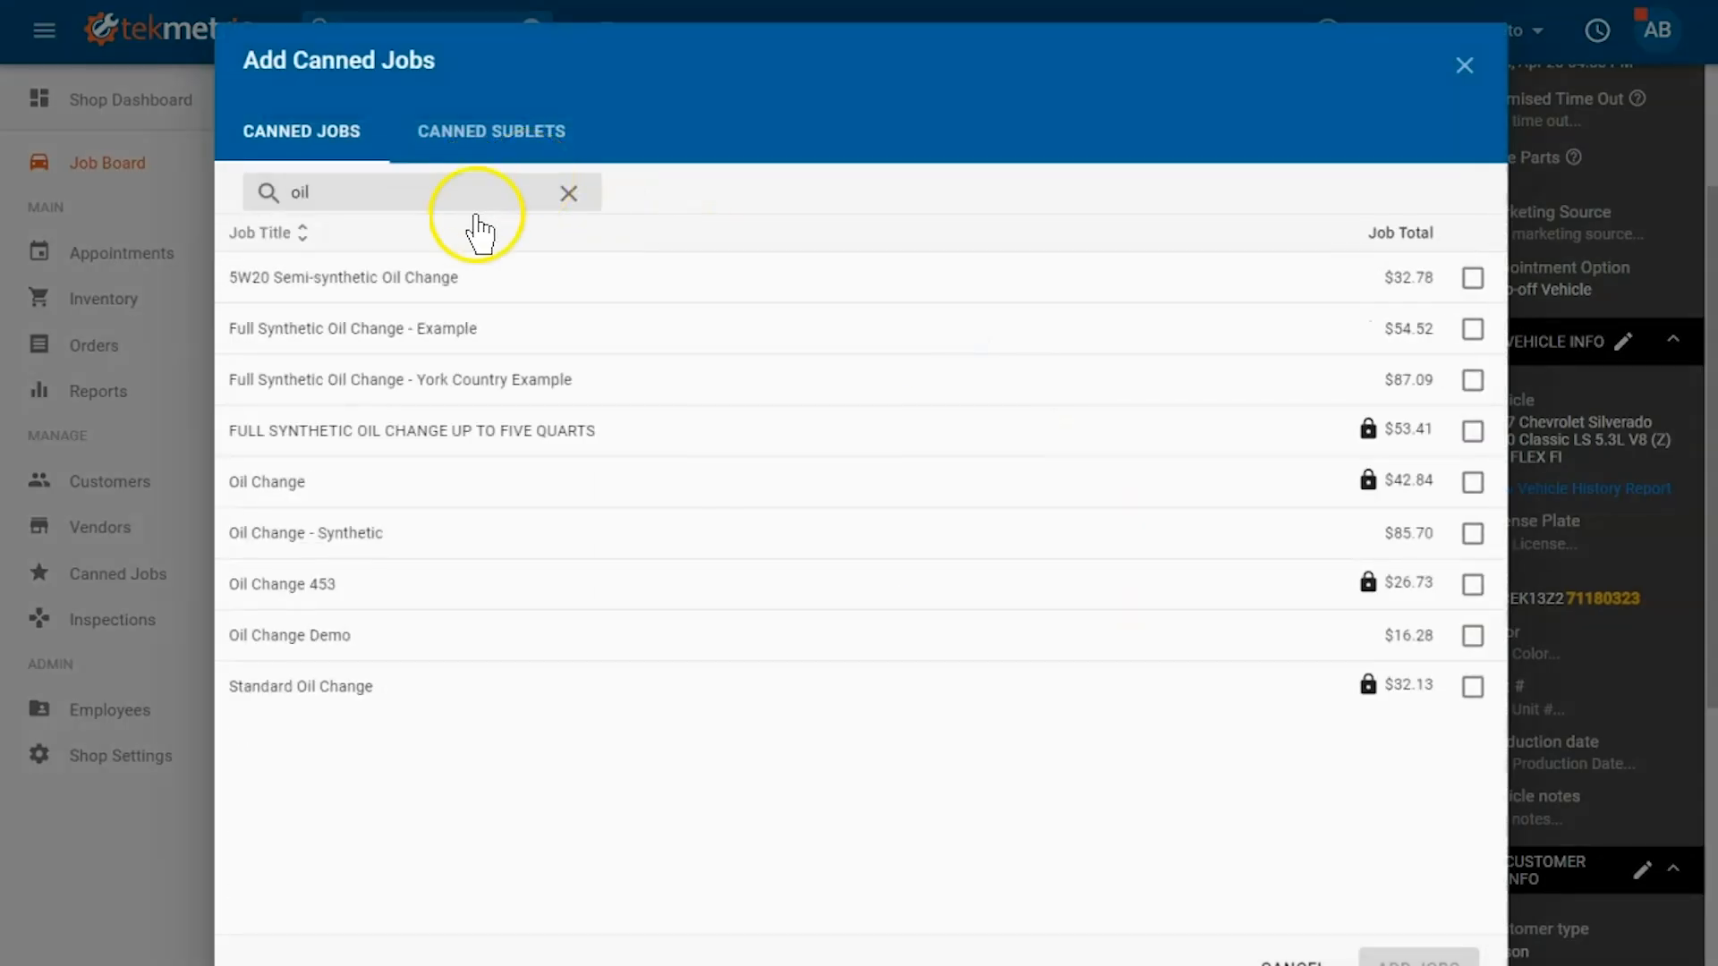
pyautogui.click(534, 430)
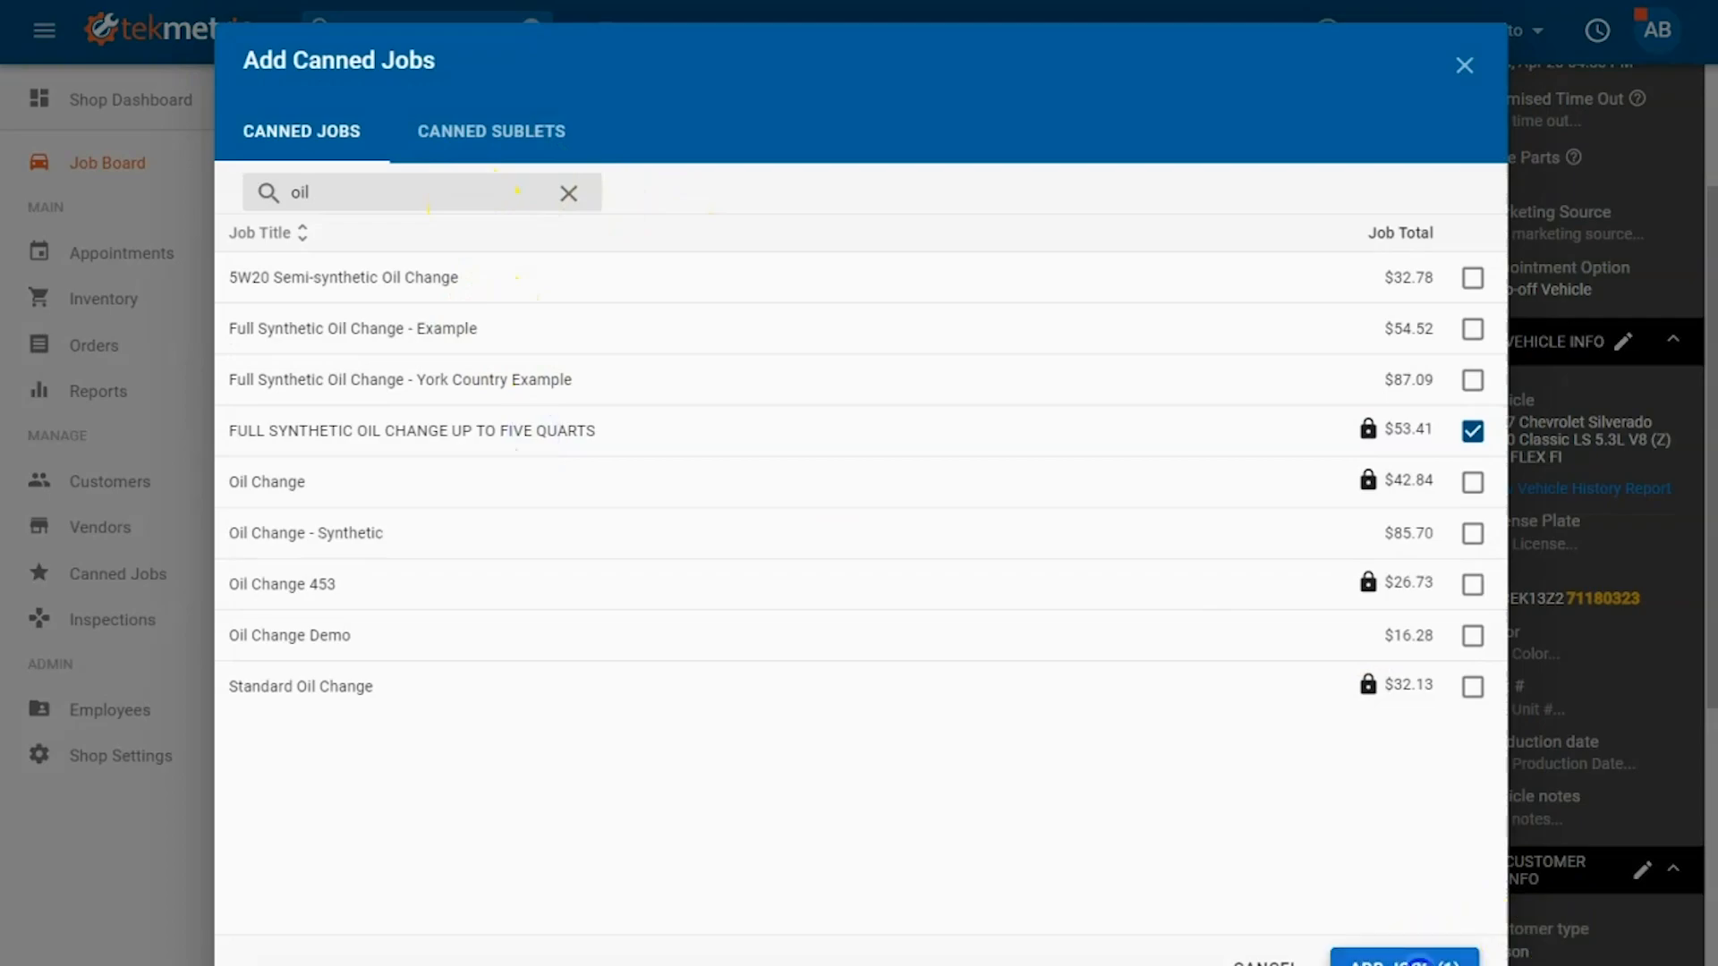
pyautogui.click(1416, 954)
# Step: Review the vehicle's oil and filter specifications, set part numbers 0987 for Filter Placeholder and 1234 for Oil Placeholder, and save the job
pyautogui.moveTo(1704, 300); pyautogui.dragTo(1704, 354)
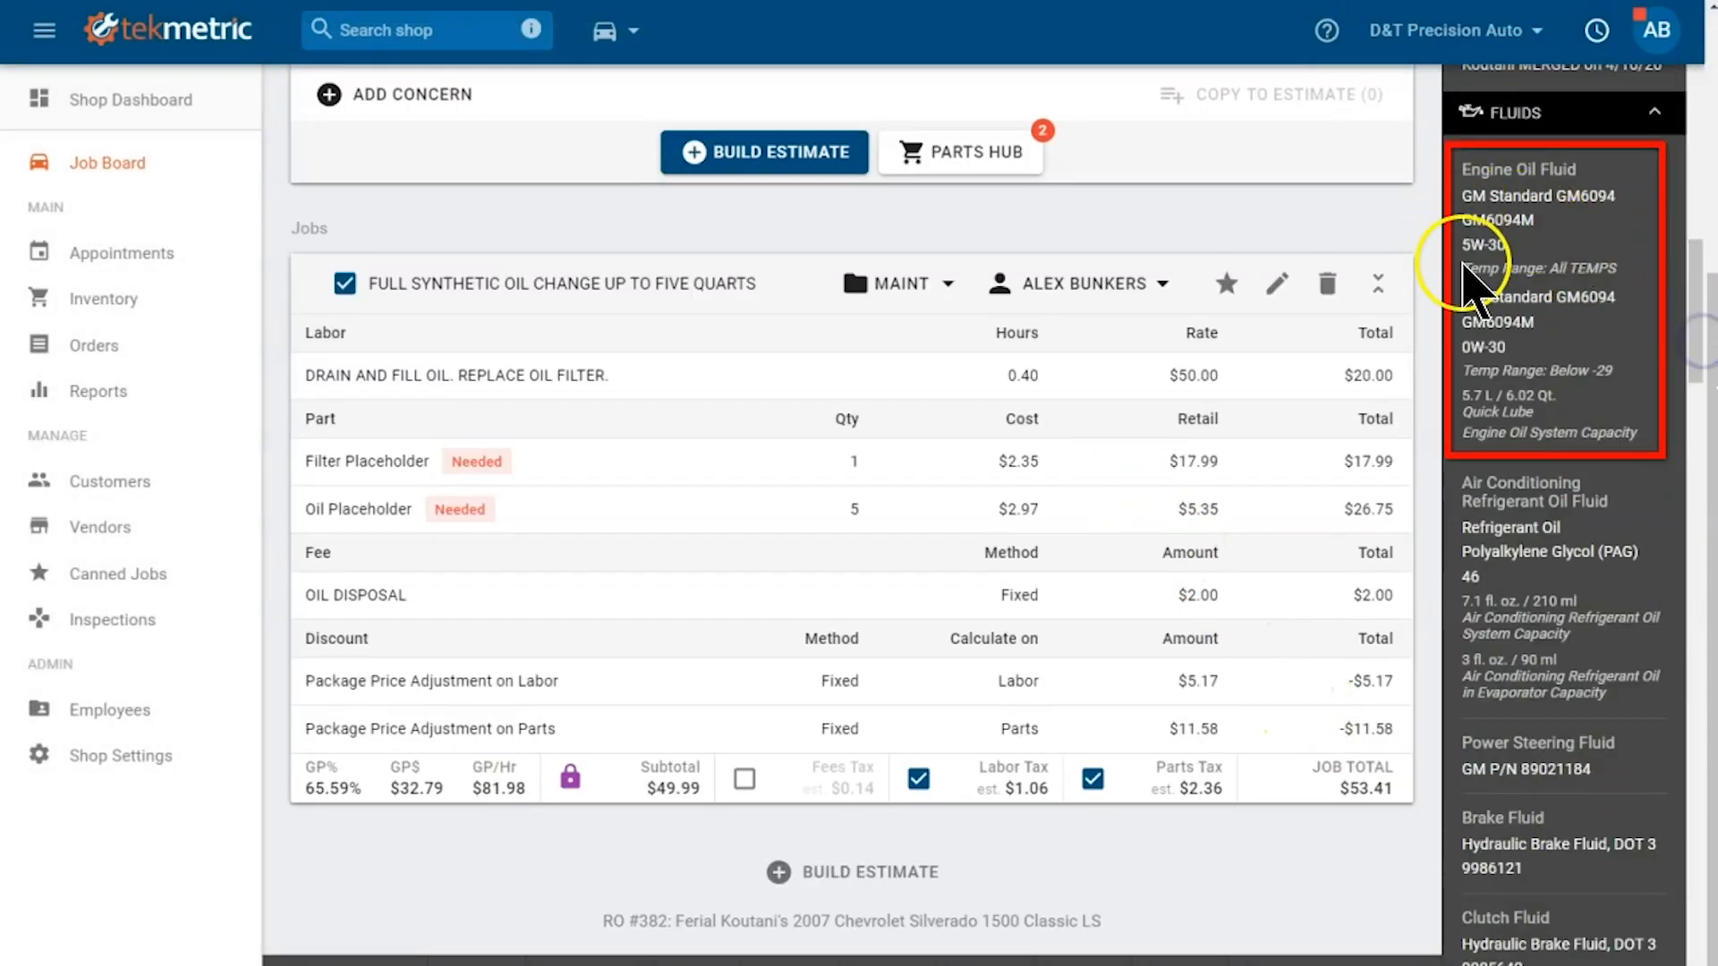
pyautogui.moveTo(1691, 344); pyautogui.dragTo(1695, 752)
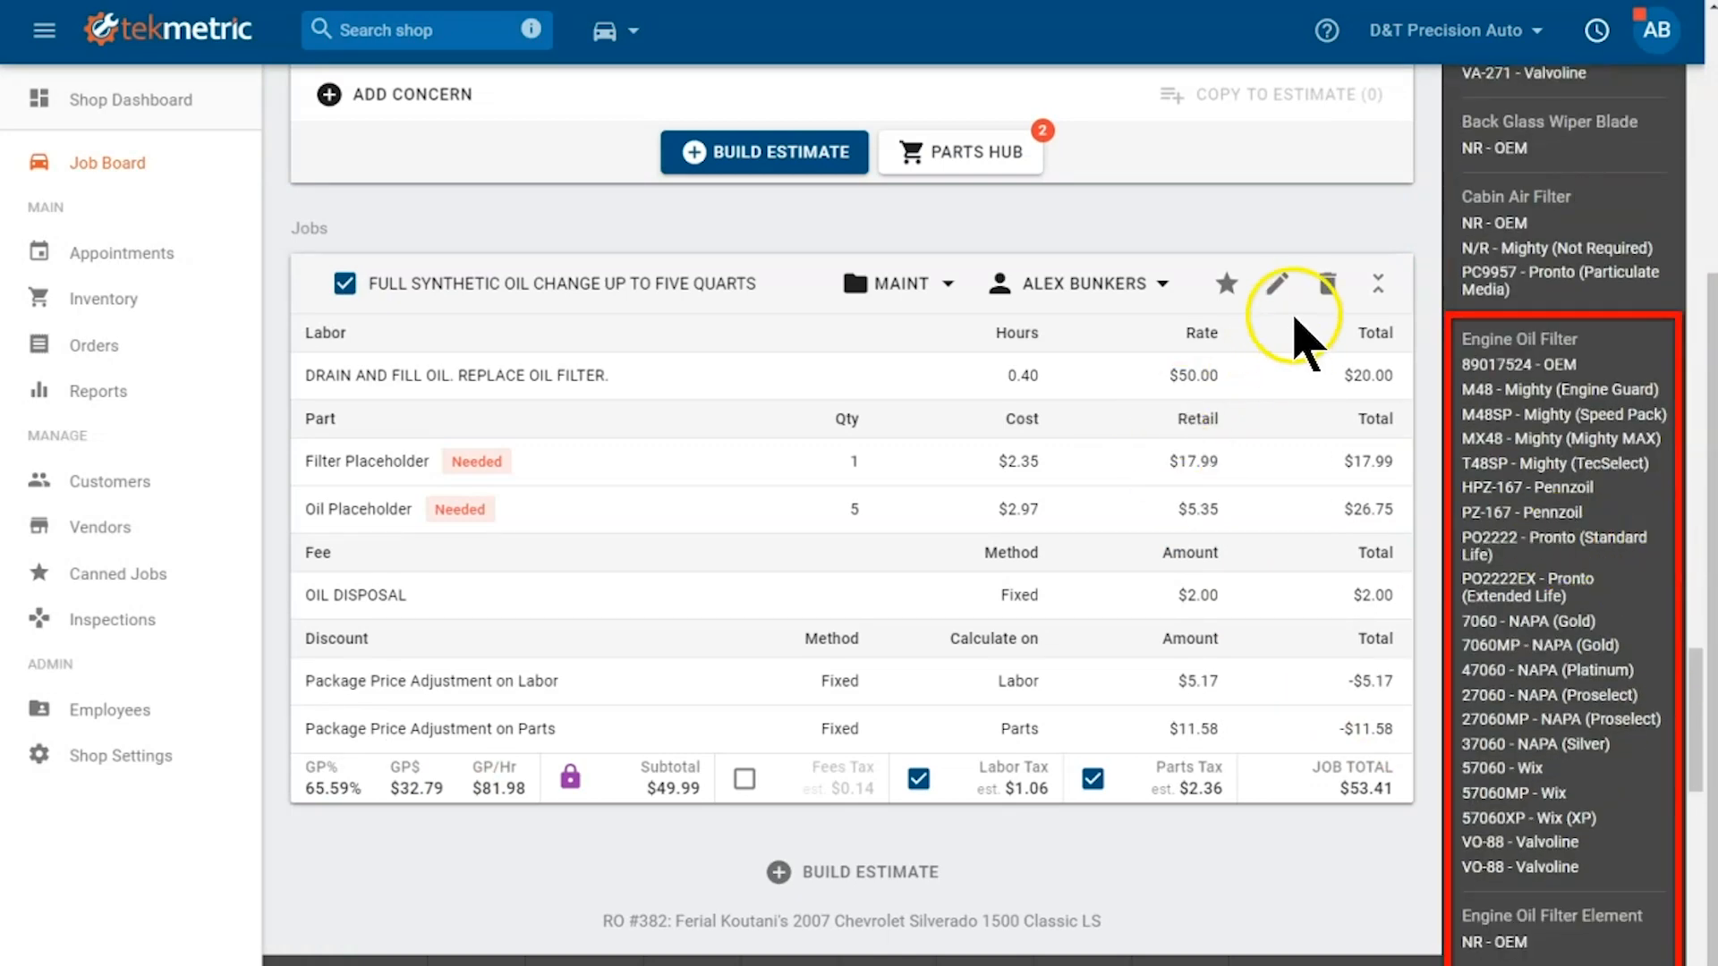
pyautogui.click(1278, 286)
pyautogui.click(450, 669)
pyautogui.write('0987')
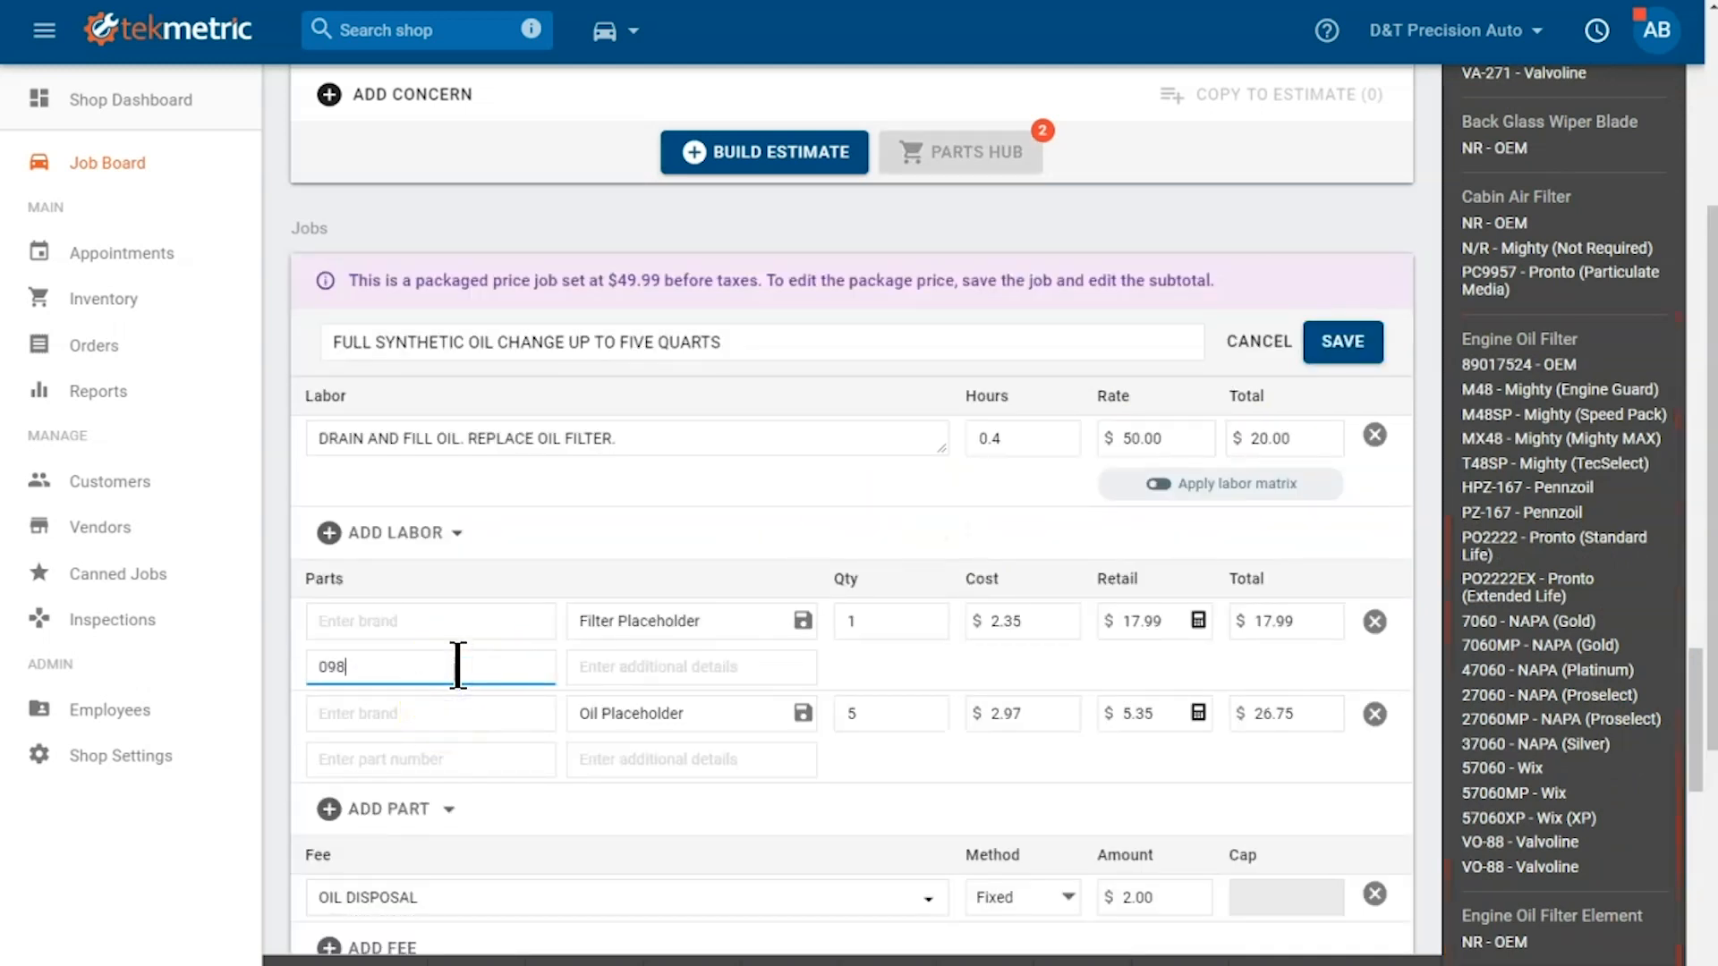
pyautogui.click(454, 757)
pyautogui.write('1234')
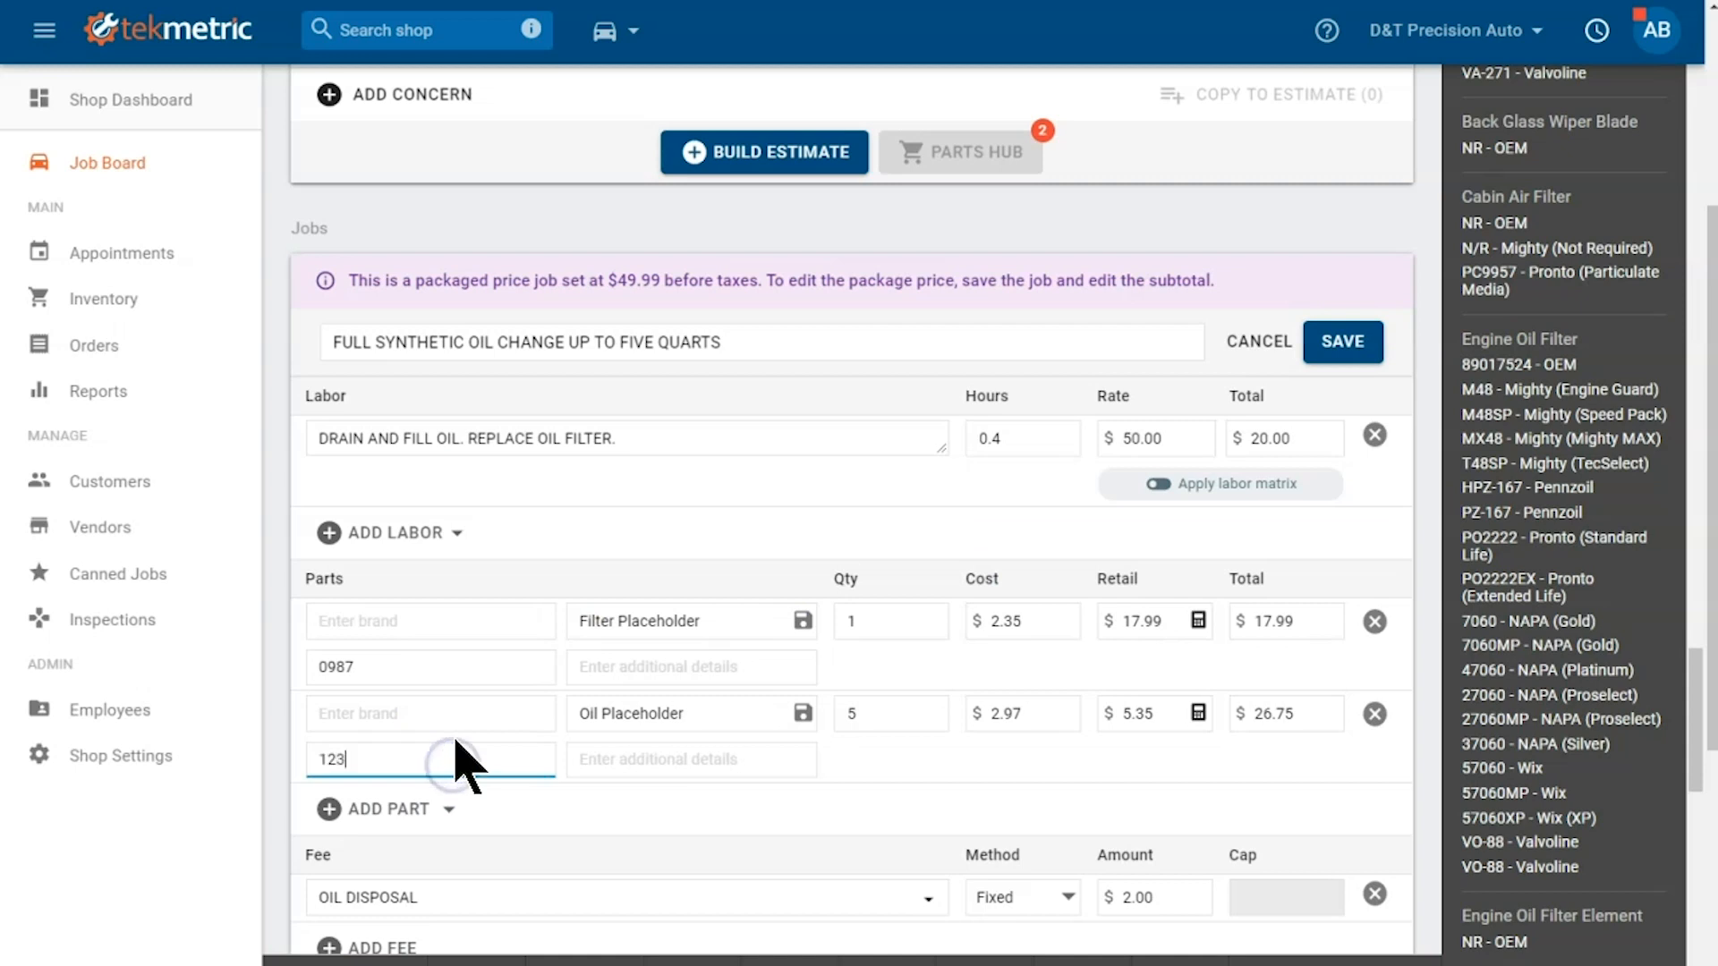
pyautogui.click(1347, 362)
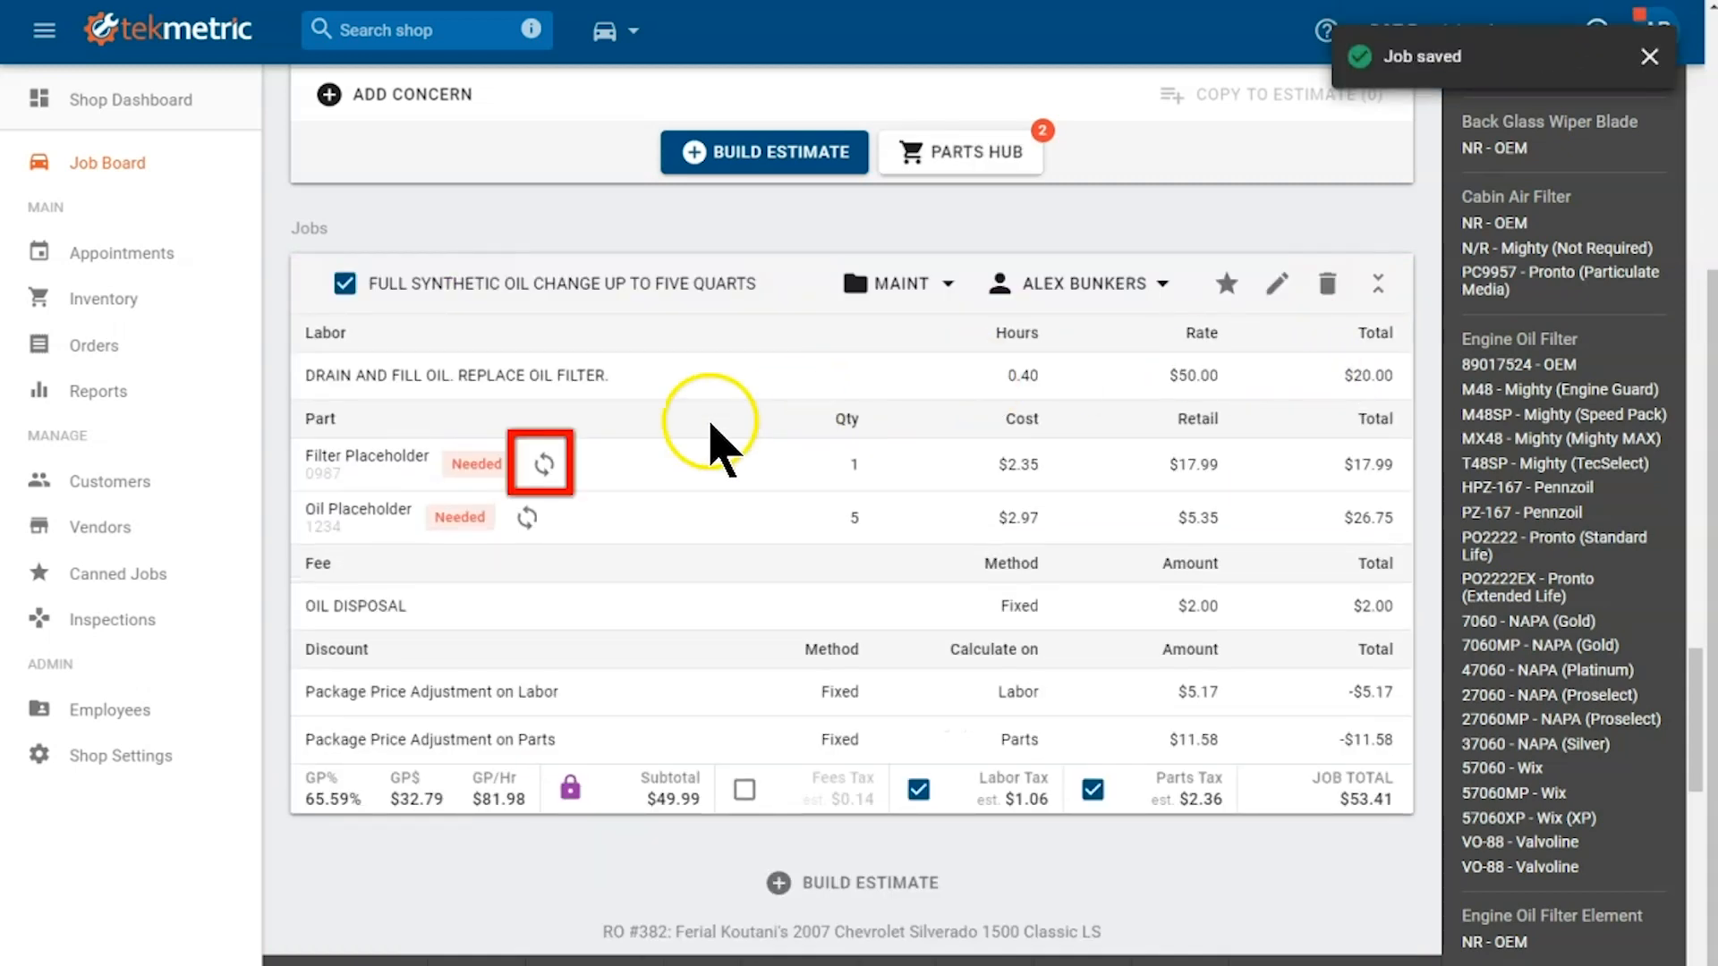
# Step: Replace the filter placeholder with the Autozone Engine oil filter and the oil placeholder with Premium Engine Oil from inventory
pyautogui.moveTo(541, 467)
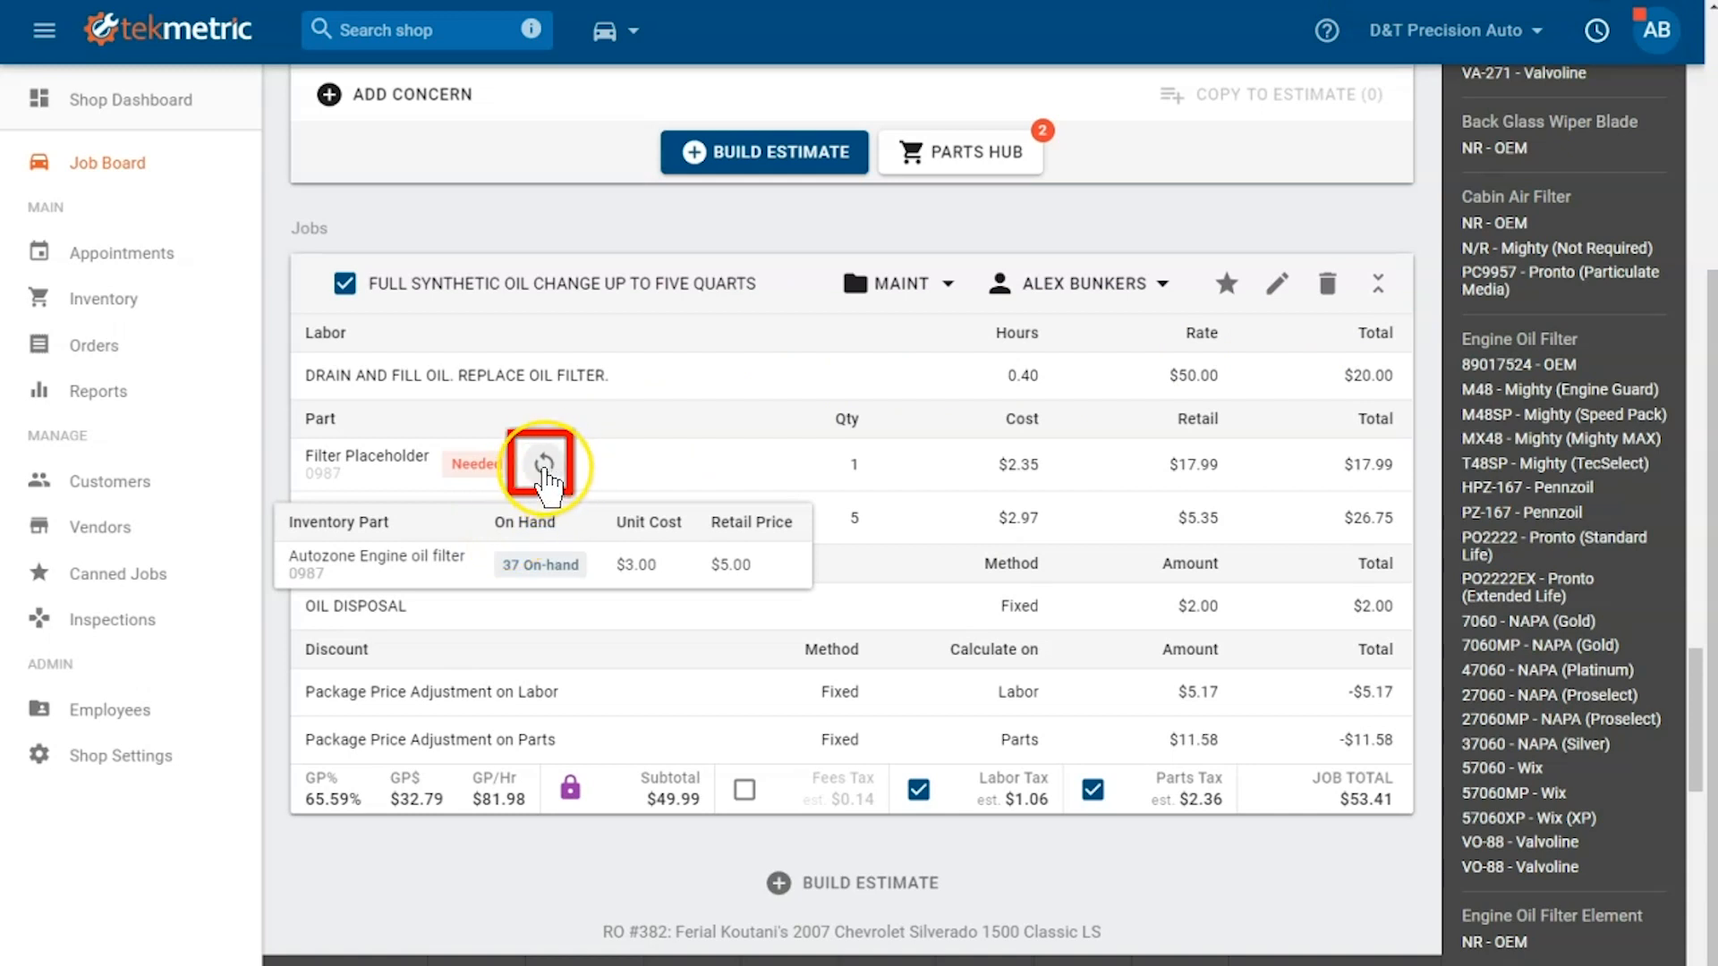
pyautogui.click(543, 465)
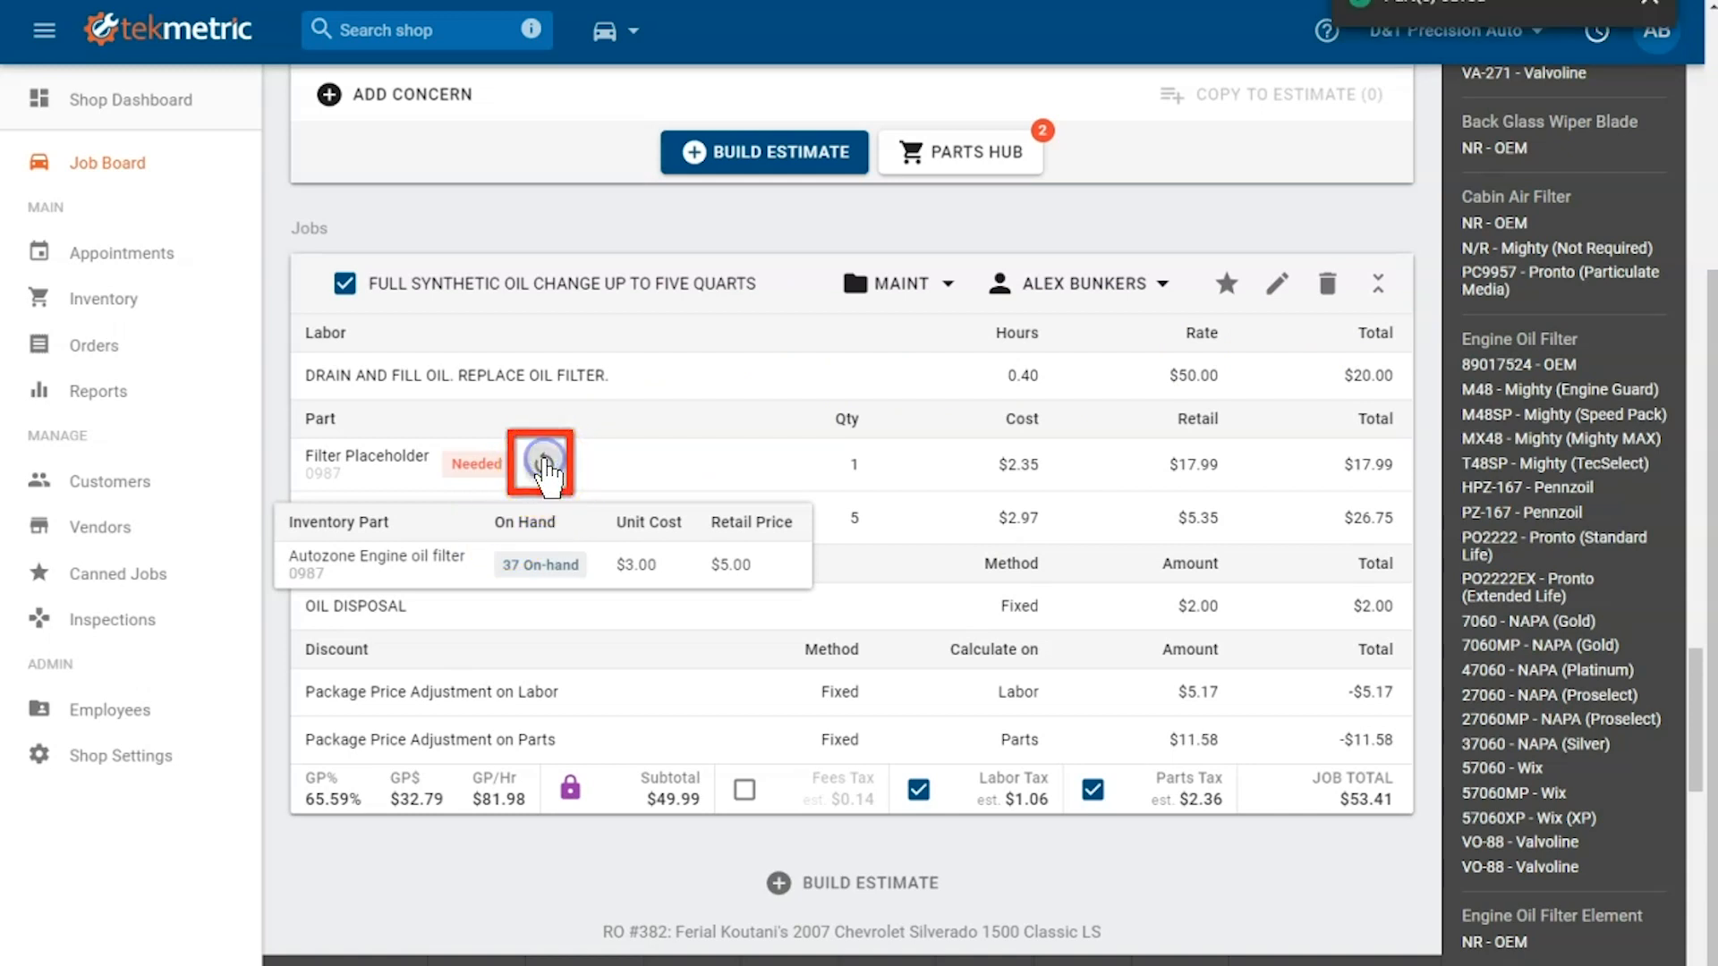
pyautogui.click(523, 515)
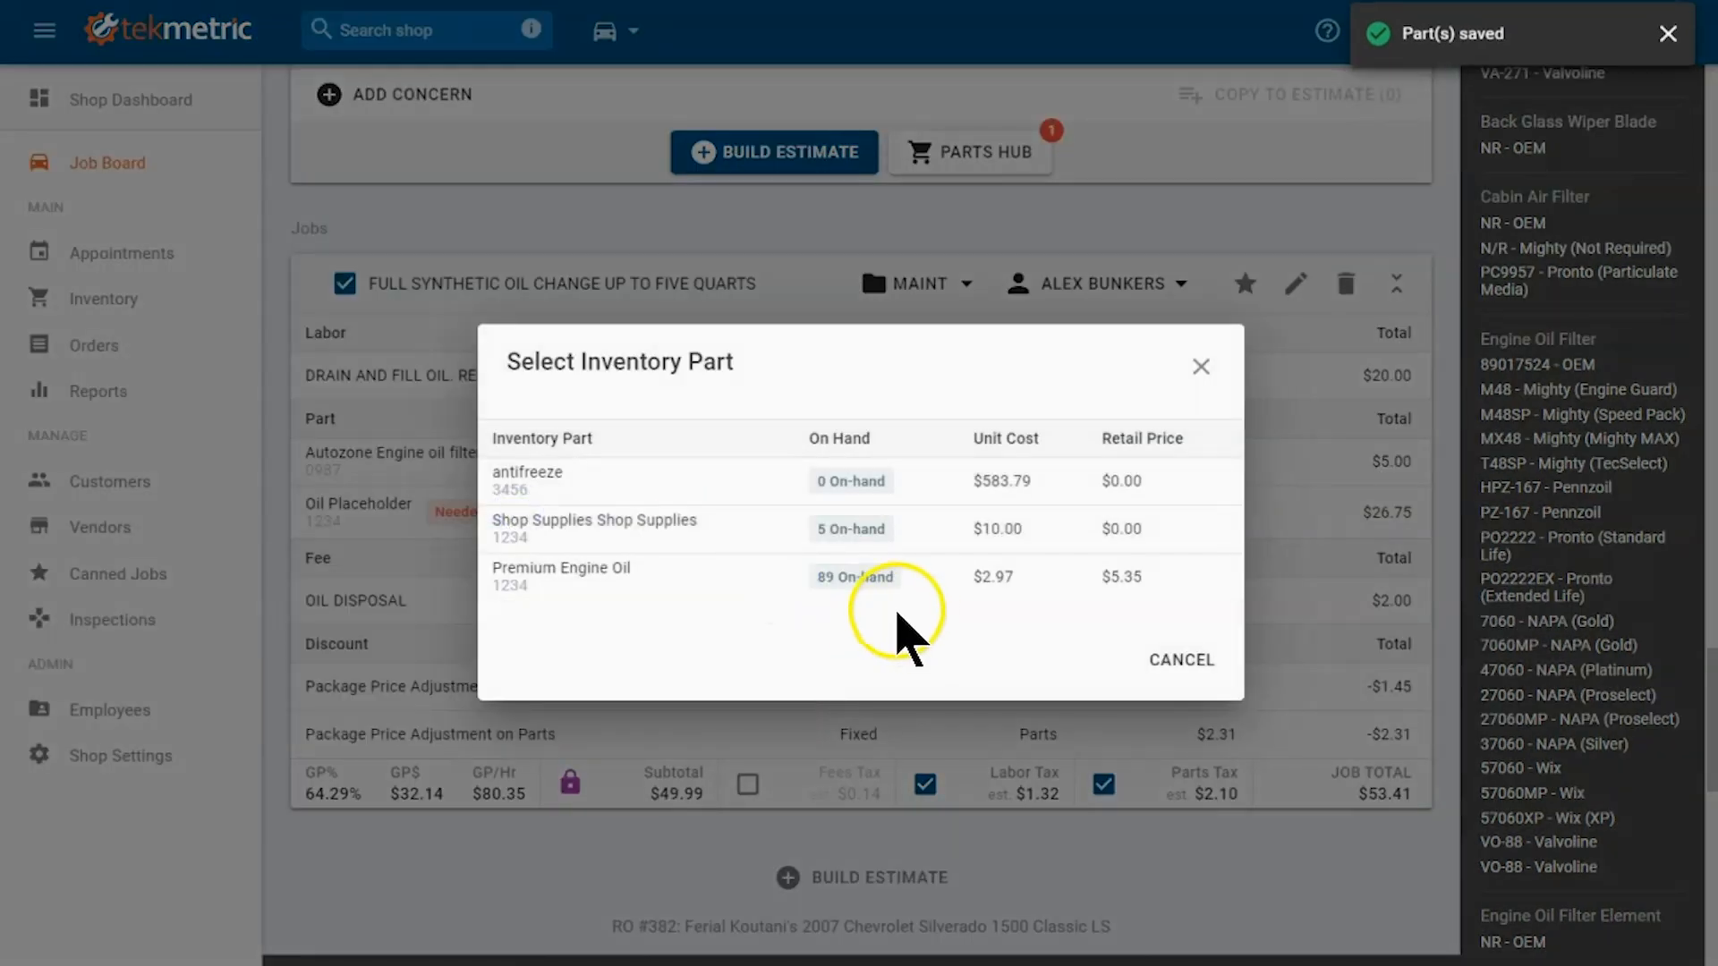
pyautogui.click(678, 587)
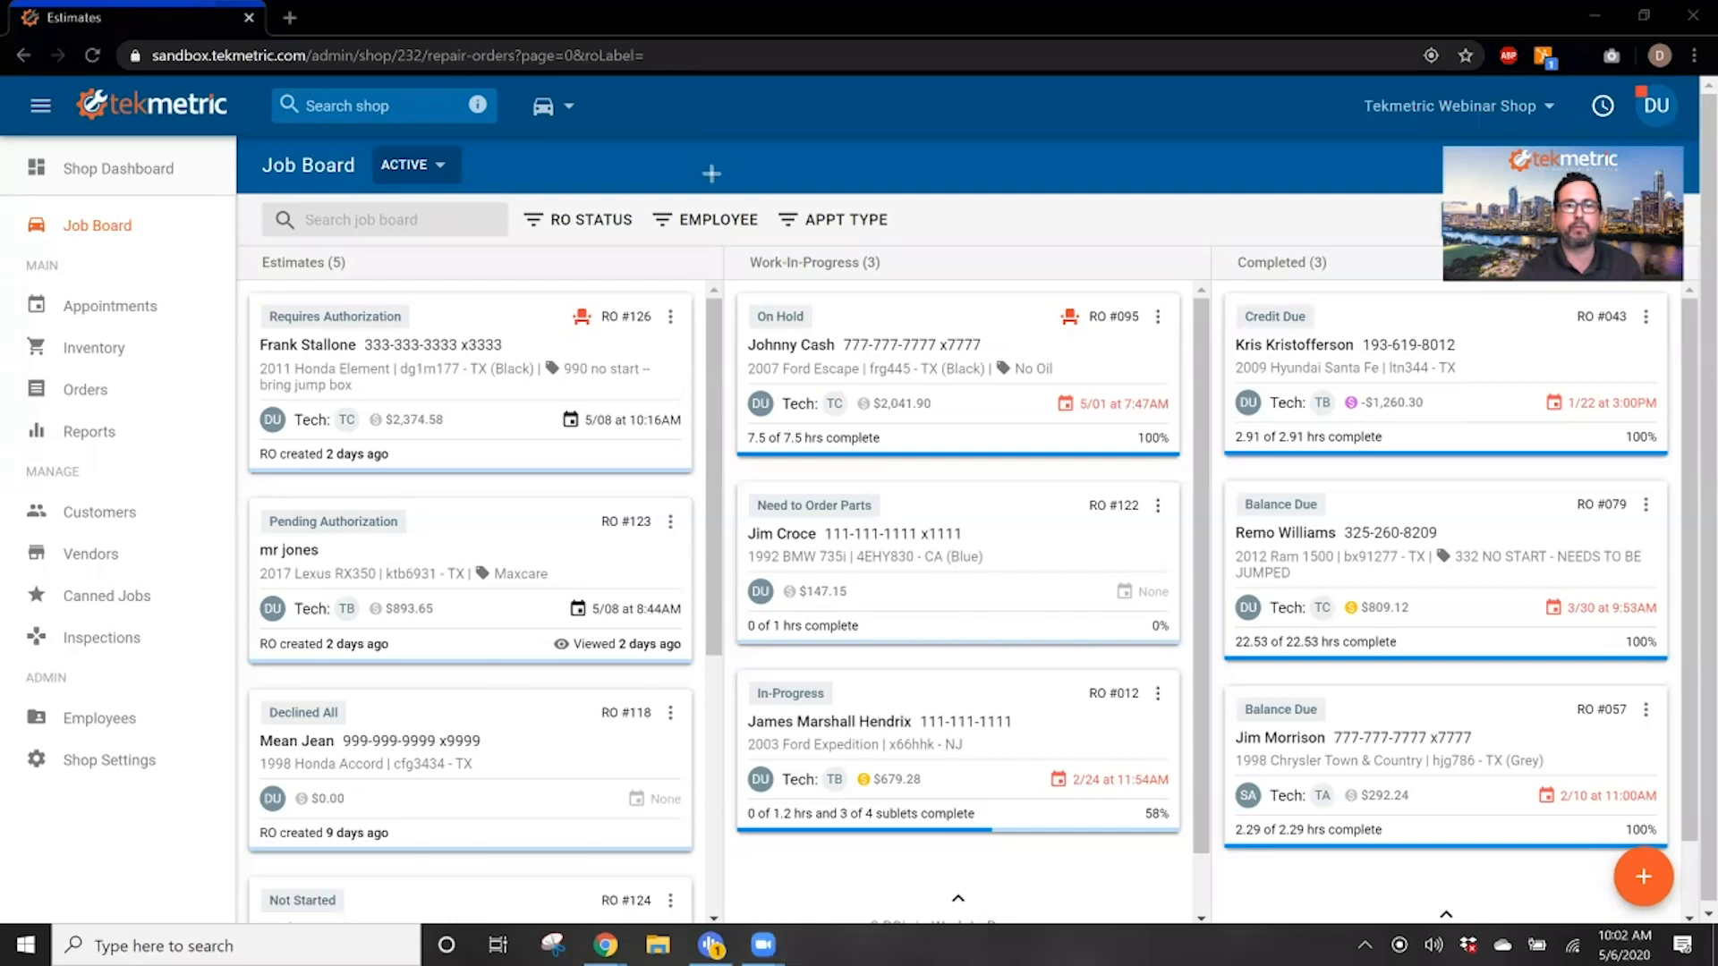
# Step: Open the estimate of the 2011 Honda Element's repair order and open its A/C Compressor Replacement job for editing
pyautogui.moveTo(234, 280); pyautogui.dragTo(722, 494)
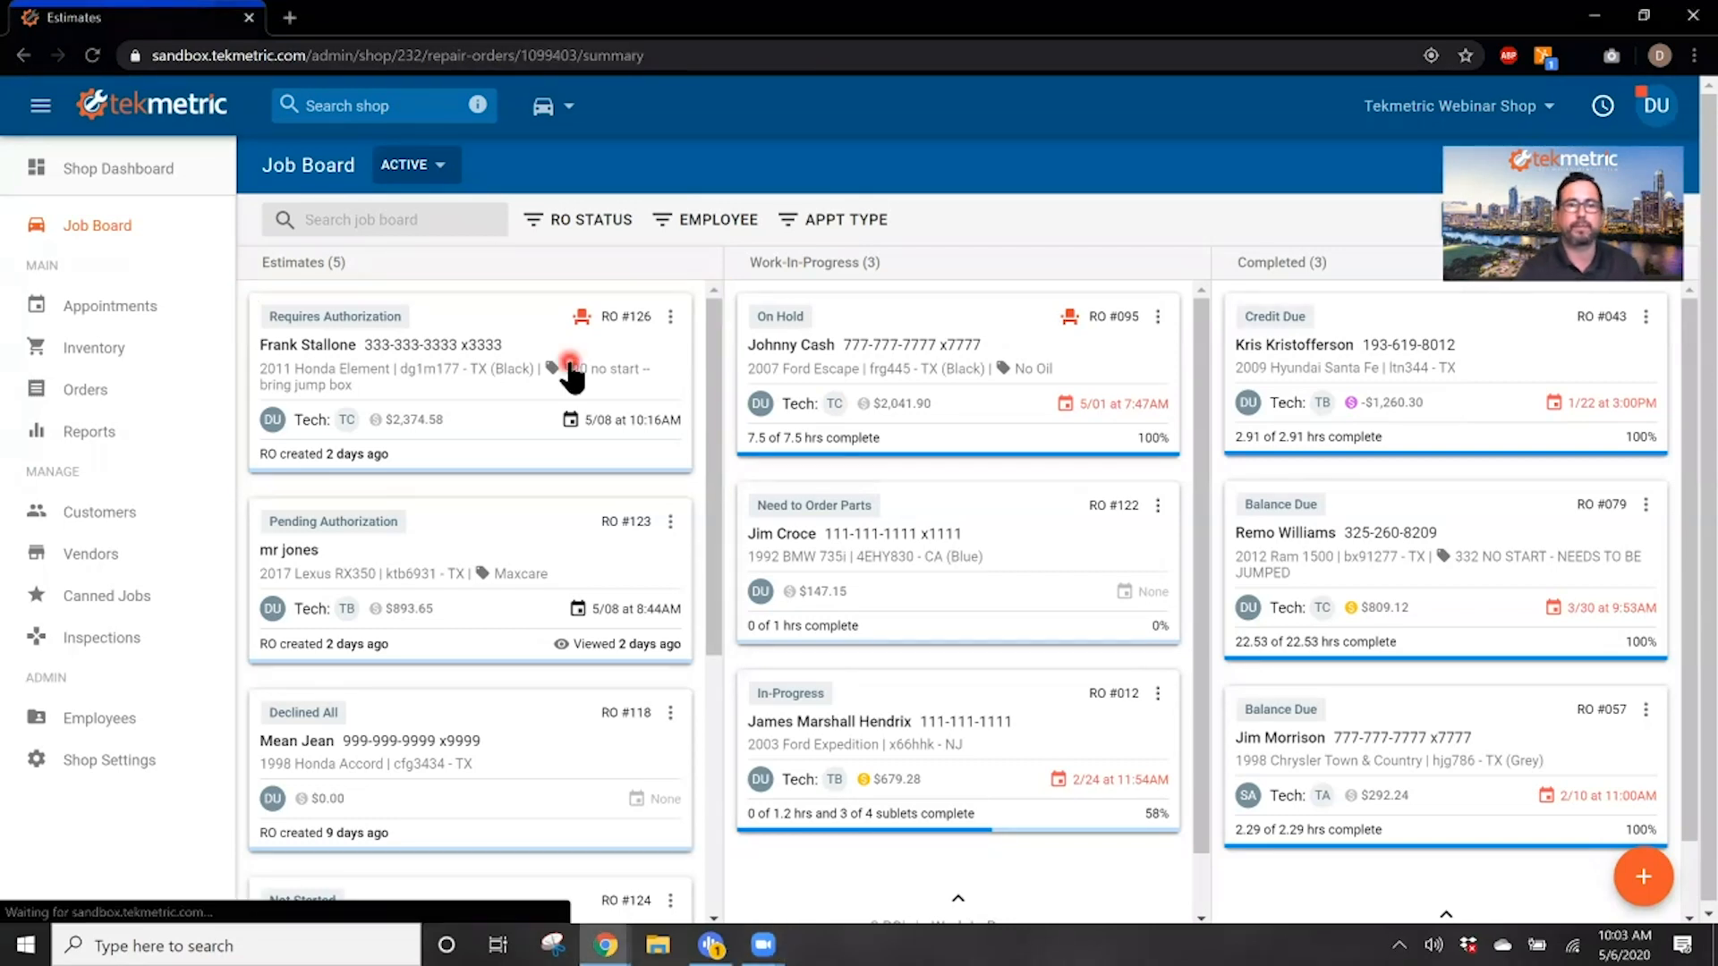
pyautogui.click(570, 361)
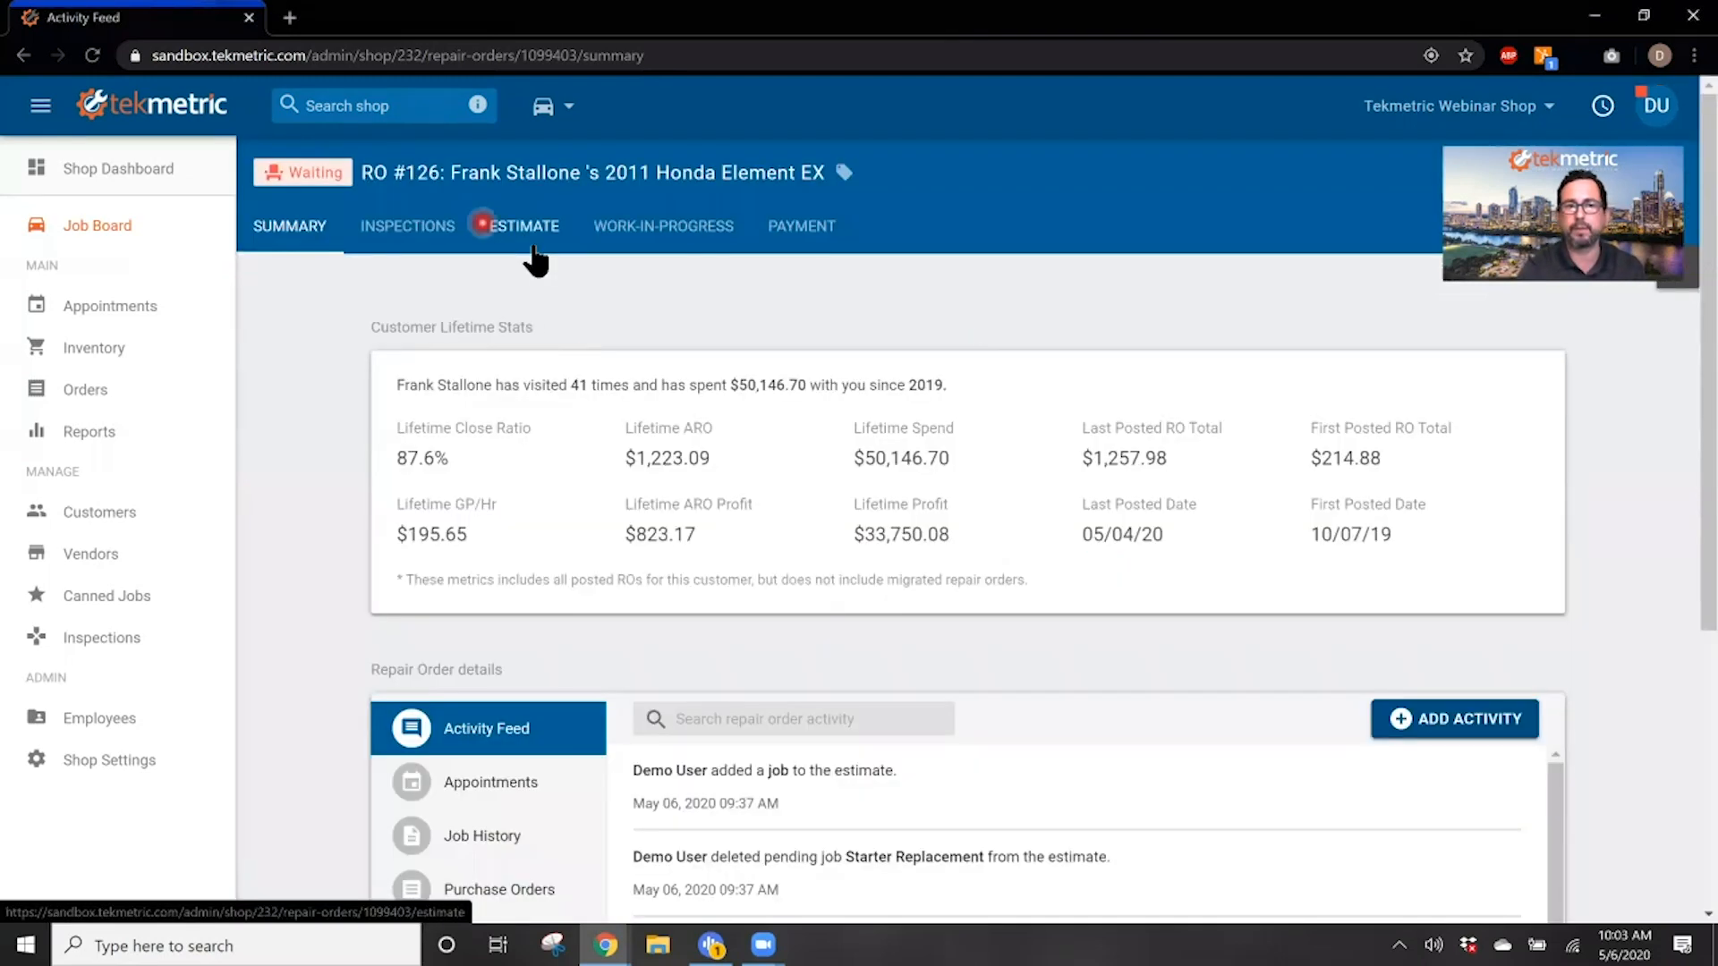
pyautogui.click(548, 224)
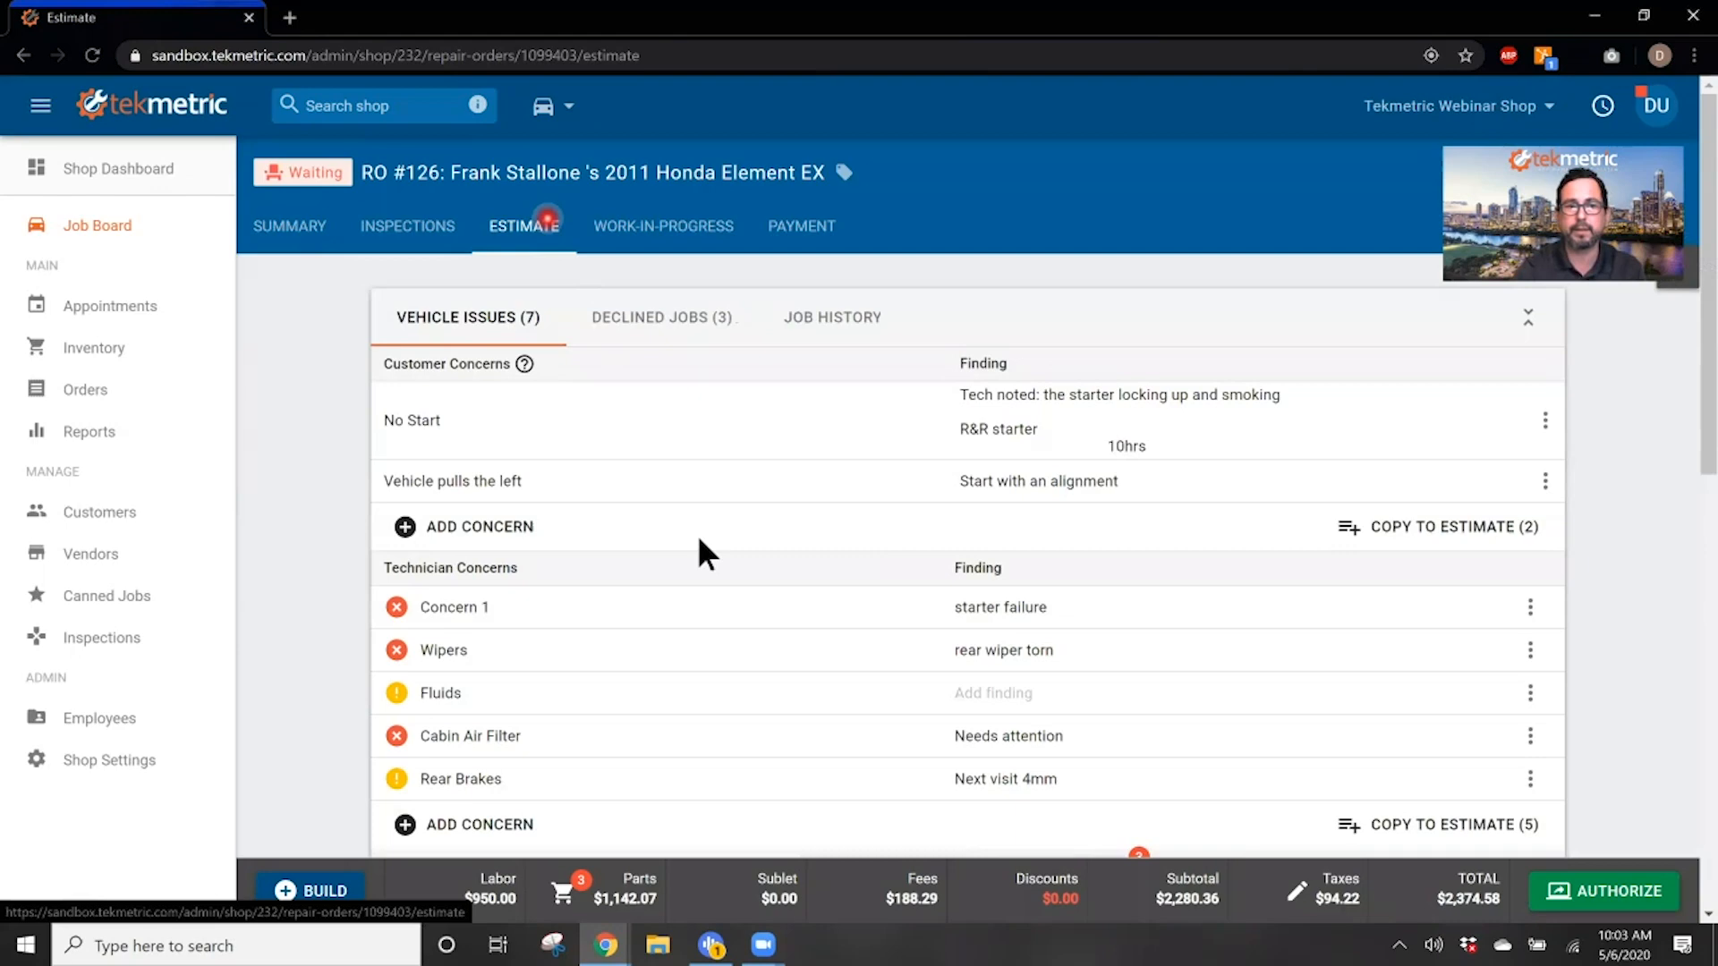
pyautogui.scroll(-7, 777, 765)
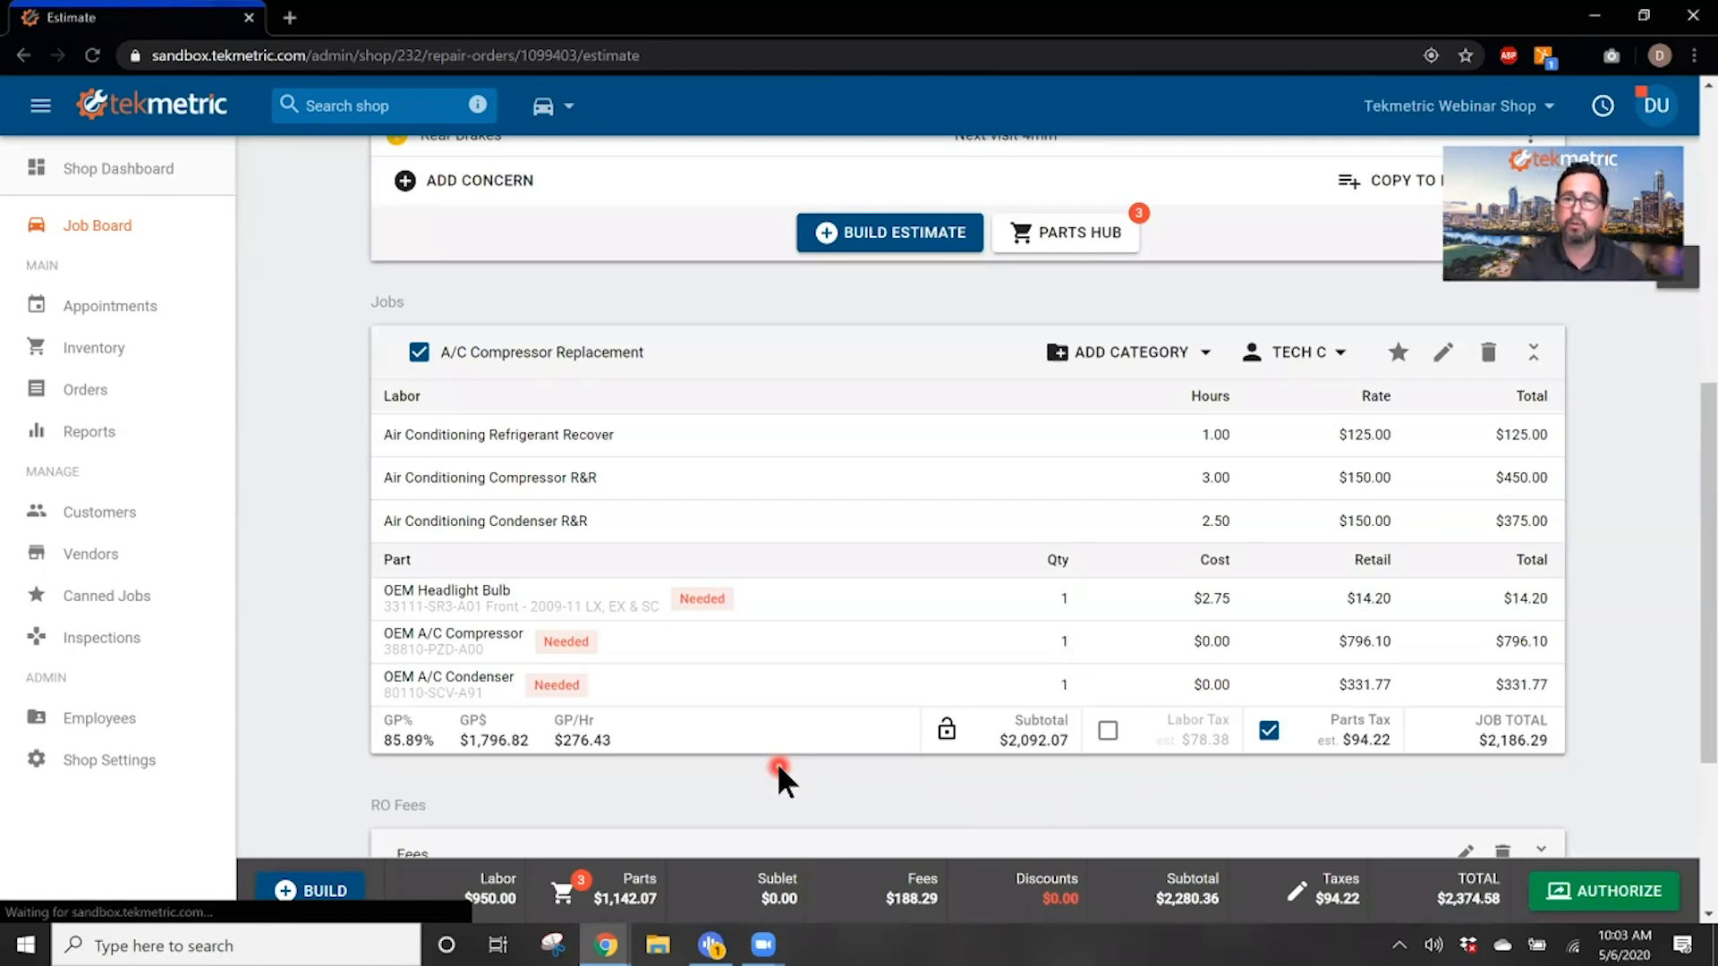
pyautogui.click(1447, 356)
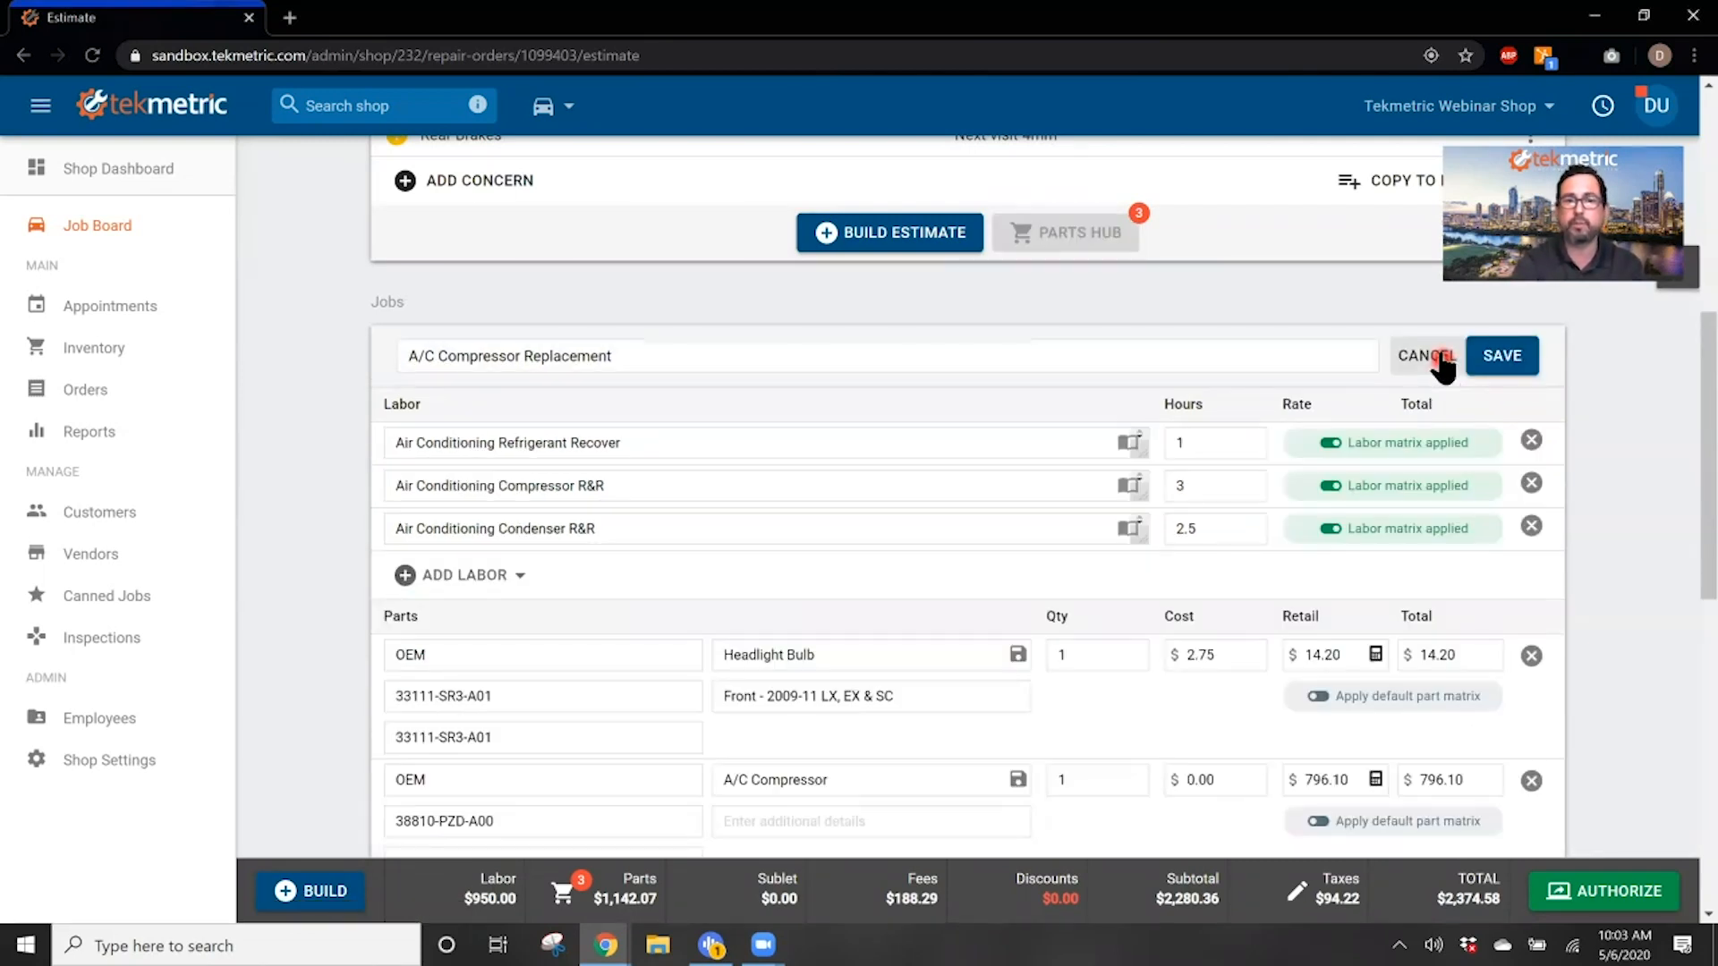
# Step: Inspect the labor guide references on the refrigerant recover, compressor R&R and condenser R&R labor lines
pyautogui.click(438, 576)
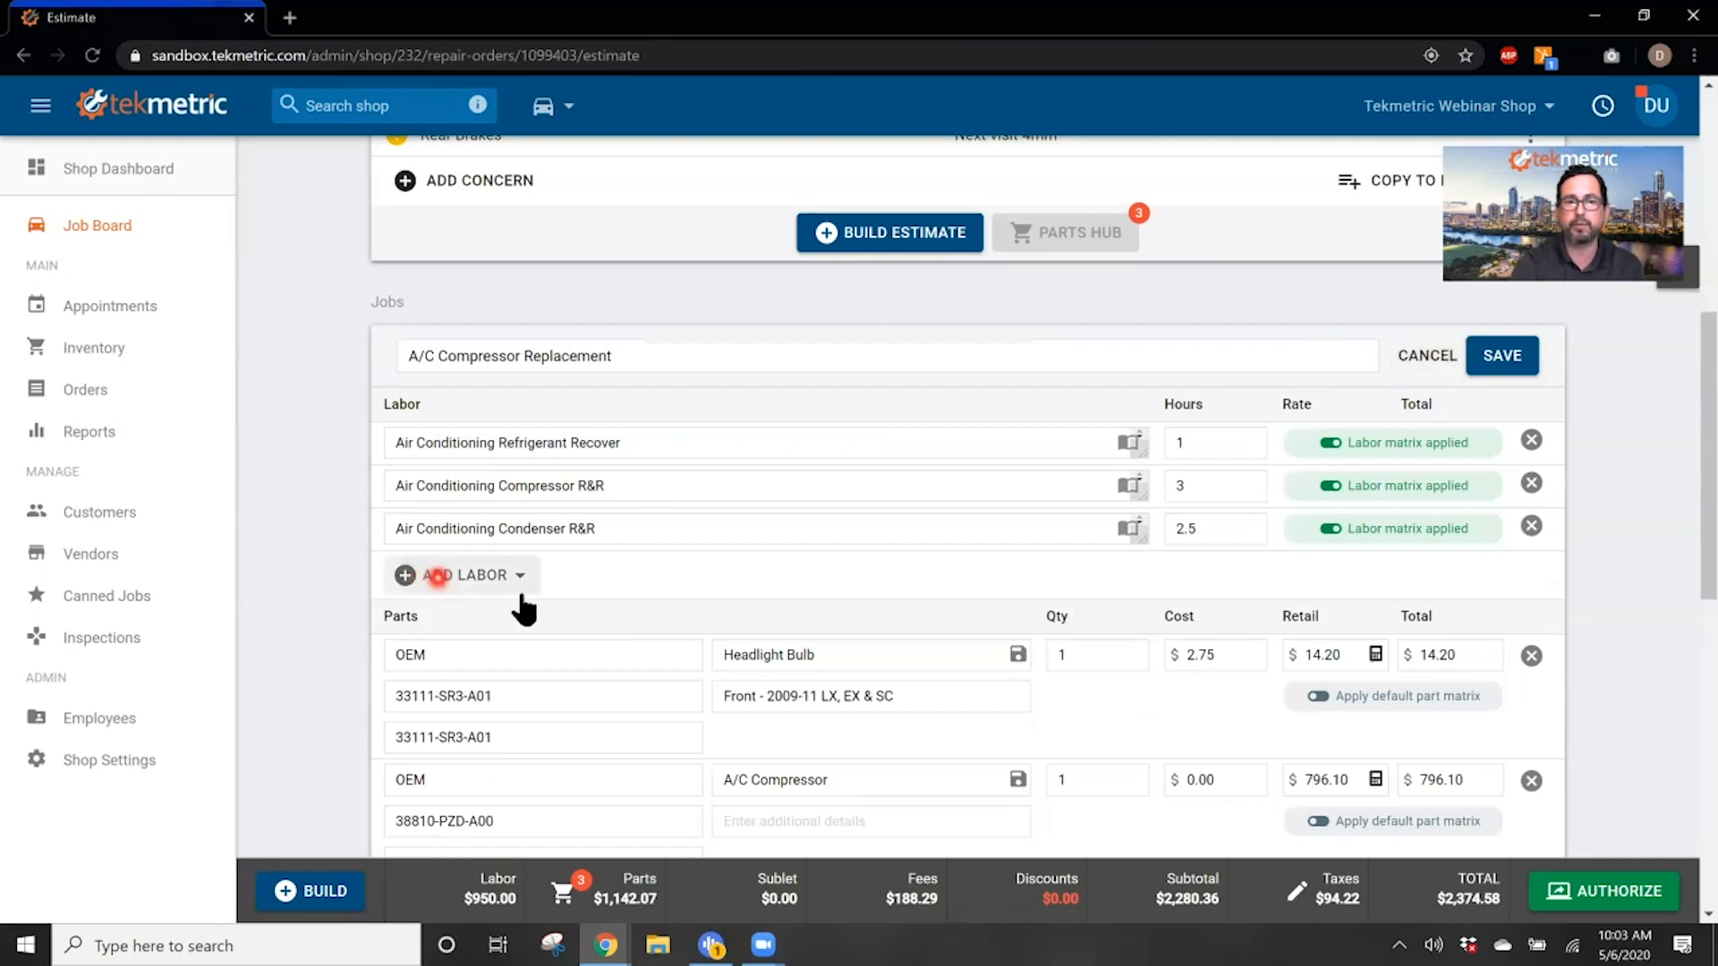
pyautogui.click(959, 577)
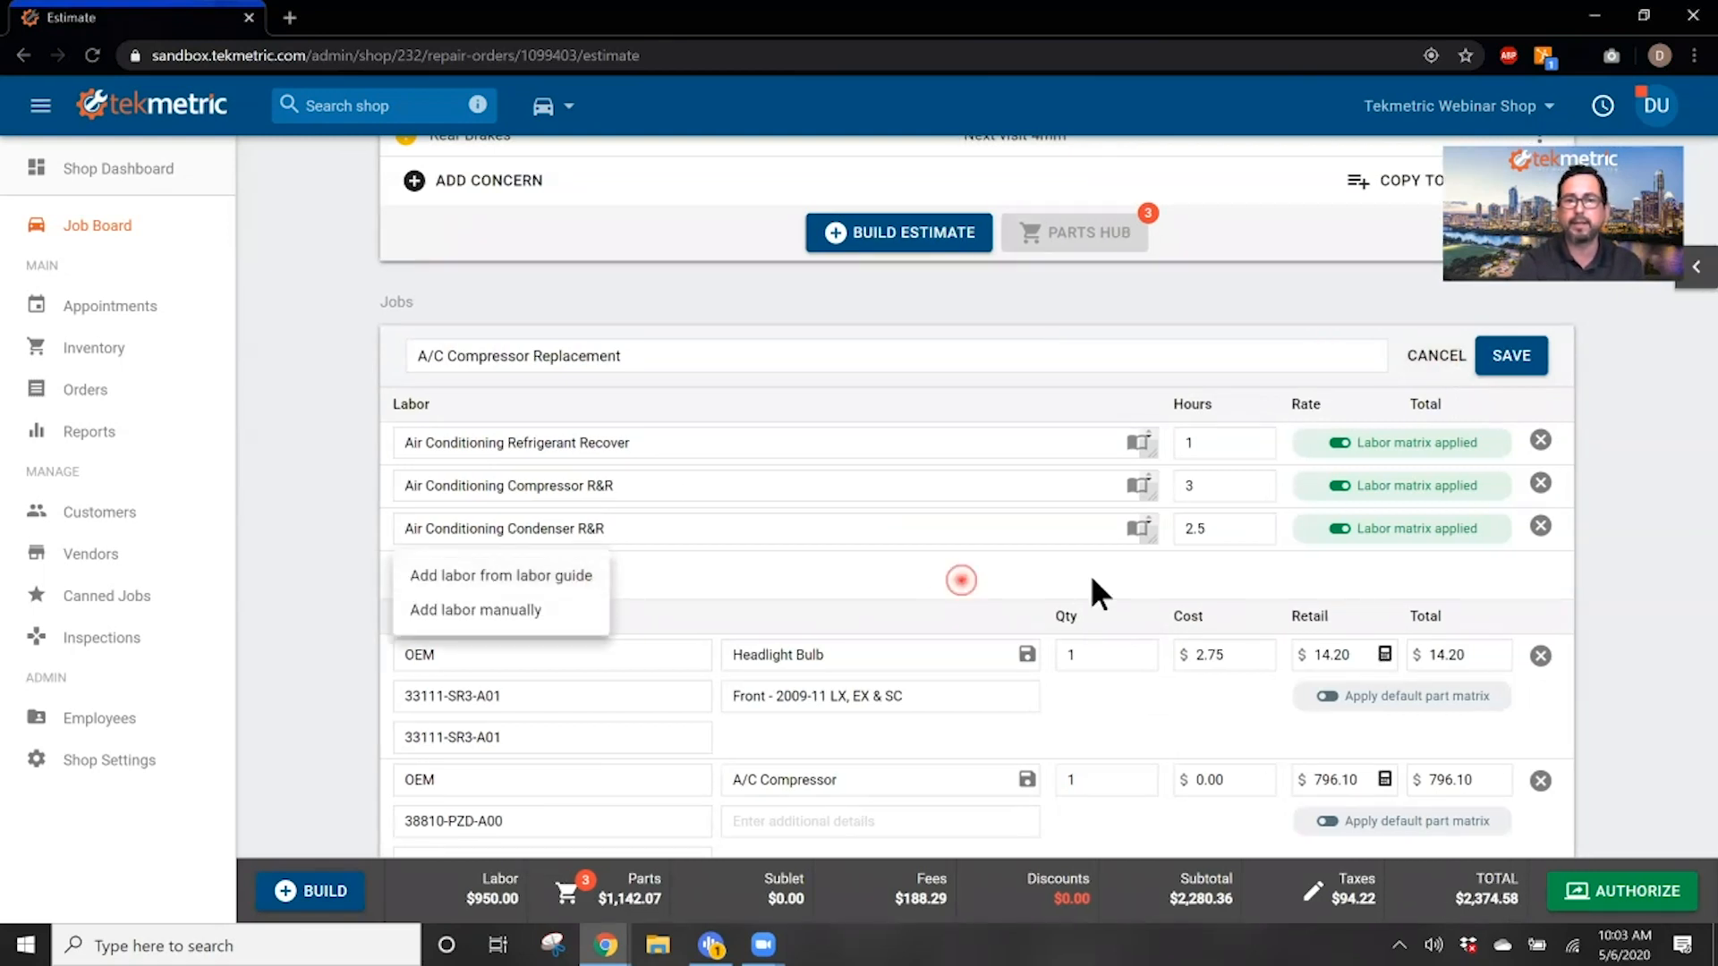
pyautogui.click(1129, 441)
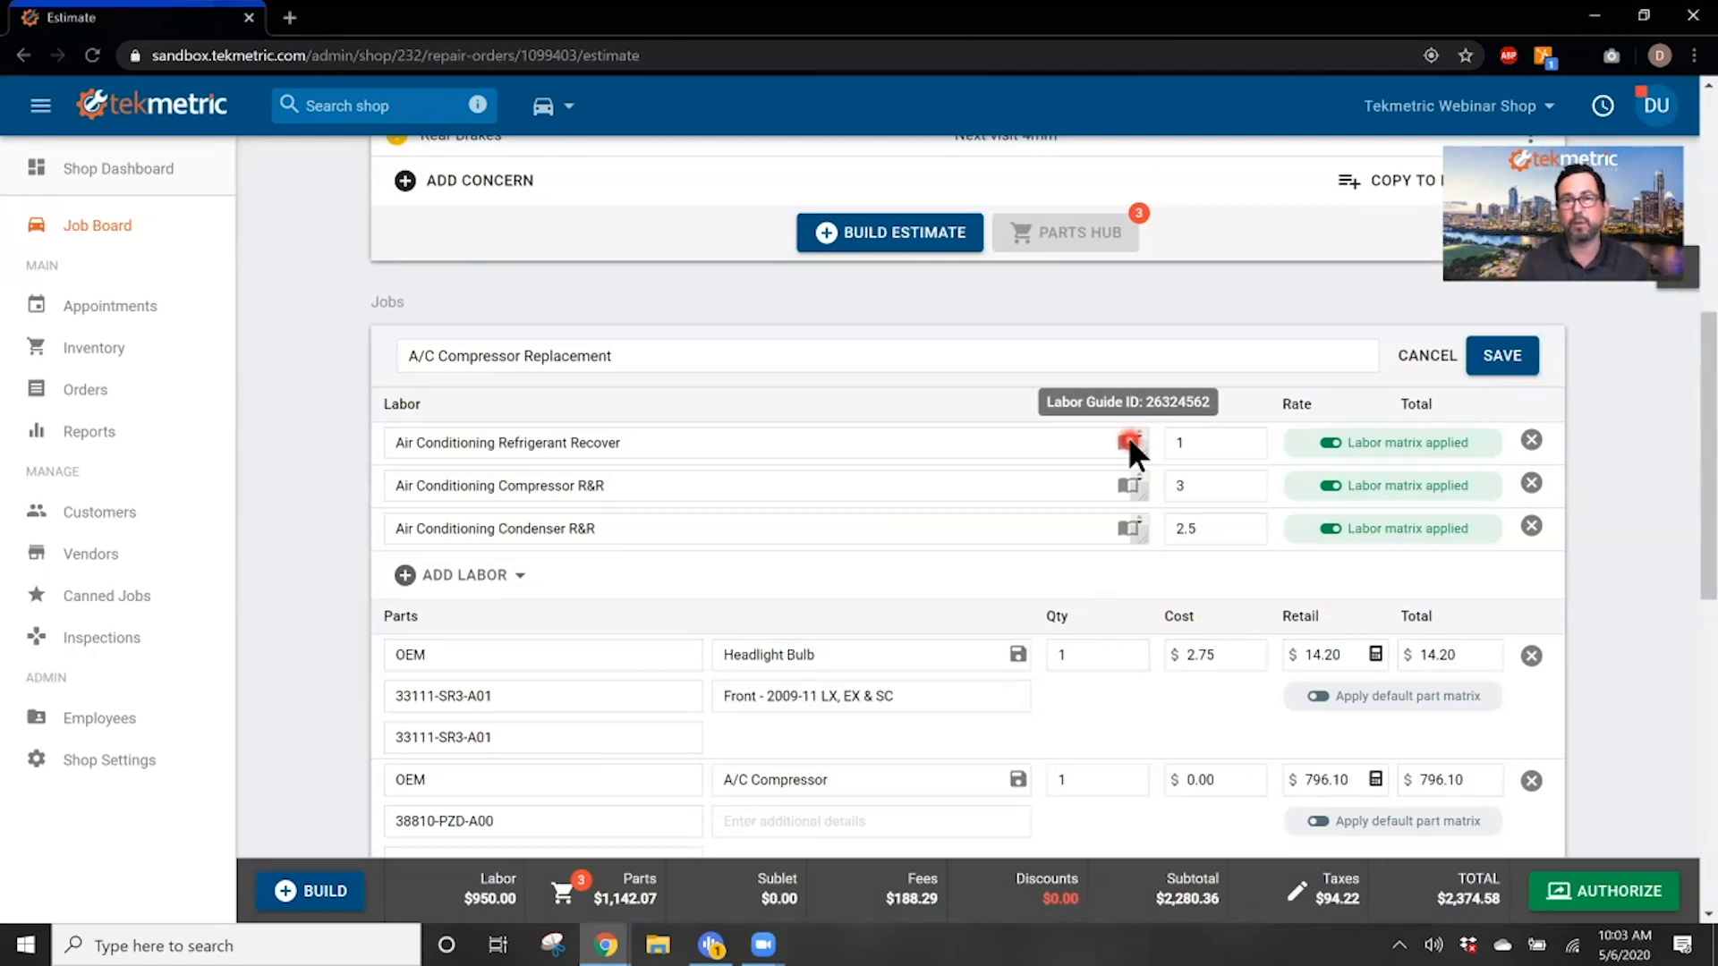
pyautogui.click(1132, 481)
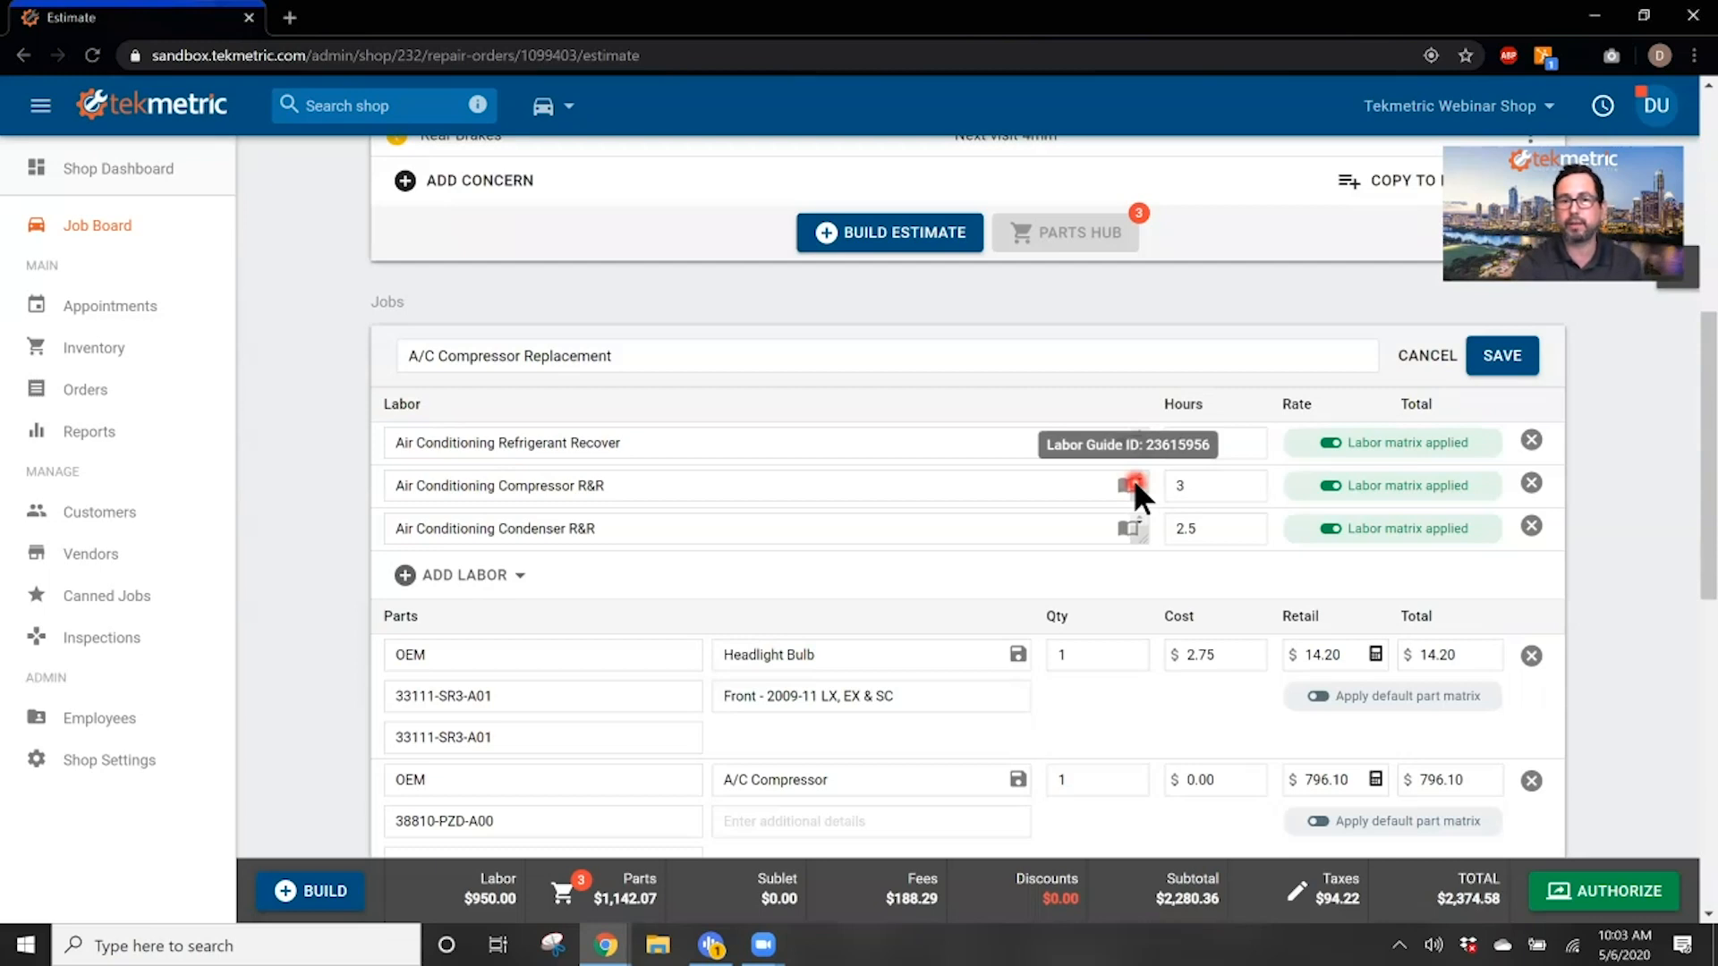
pyautogui.click(1130, 526)
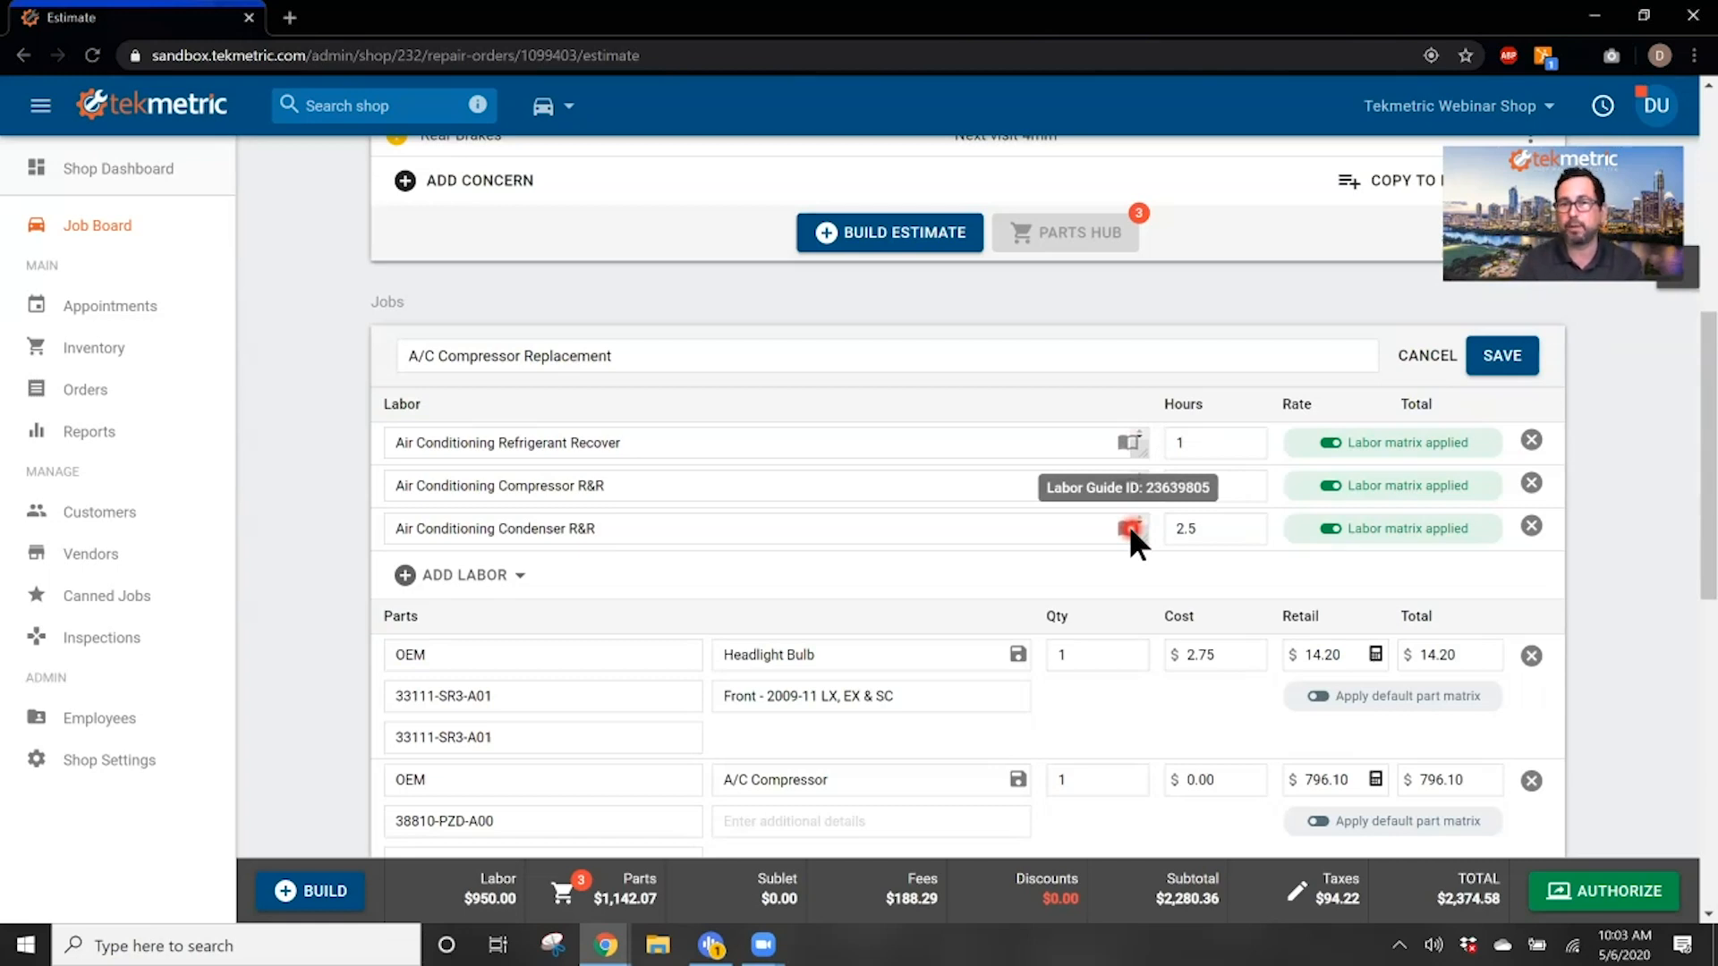
# Step: View the form for saving the headlight bulb to inventory, close it unsaved, and point out the condenser line's labor guide marker
pyautogui.click(1018, 657)
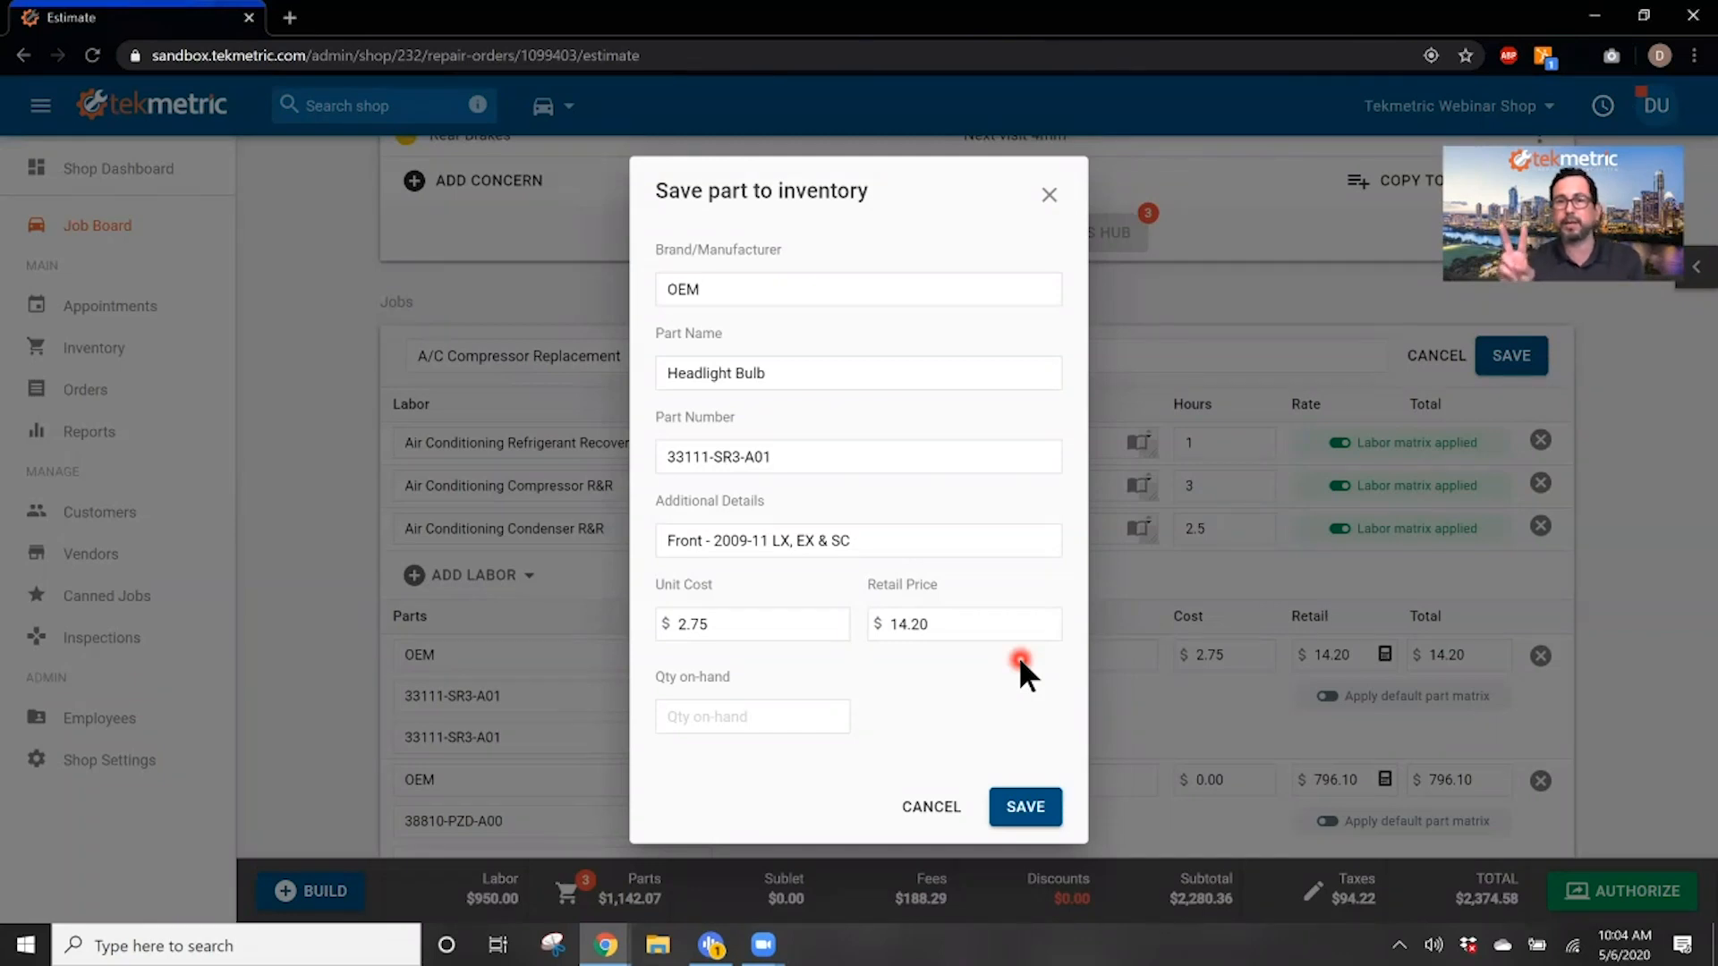
pyautogui.click(1048, 199)
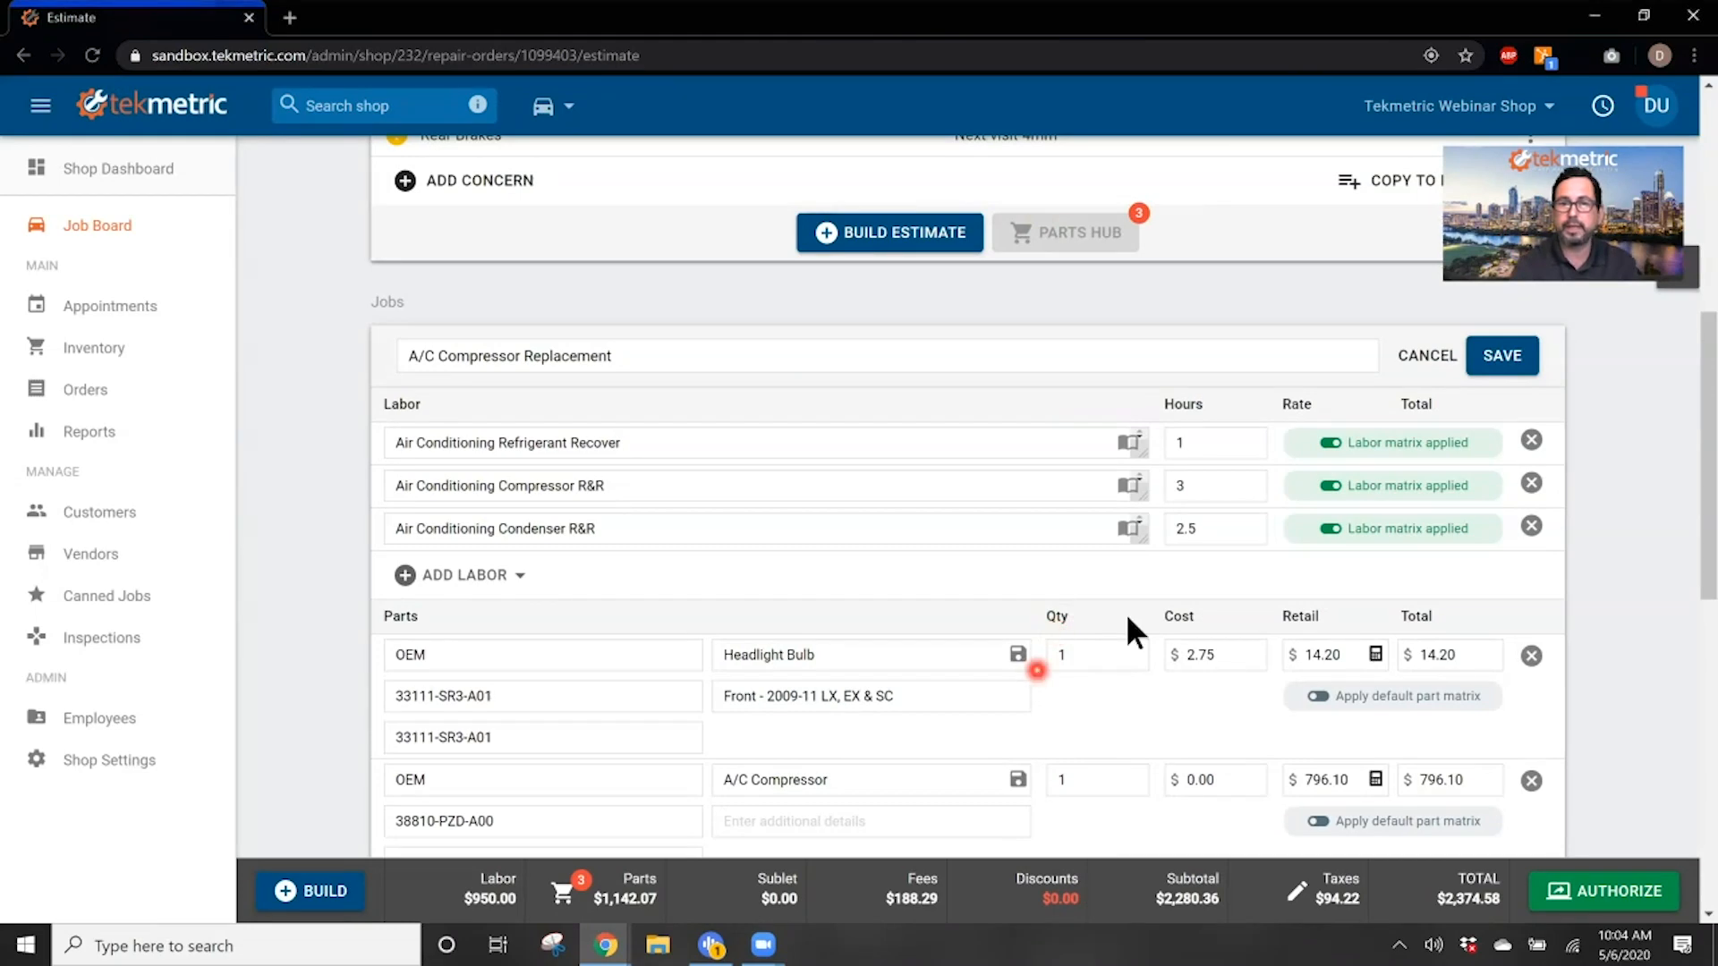
pyautogui.click(1129, 528)
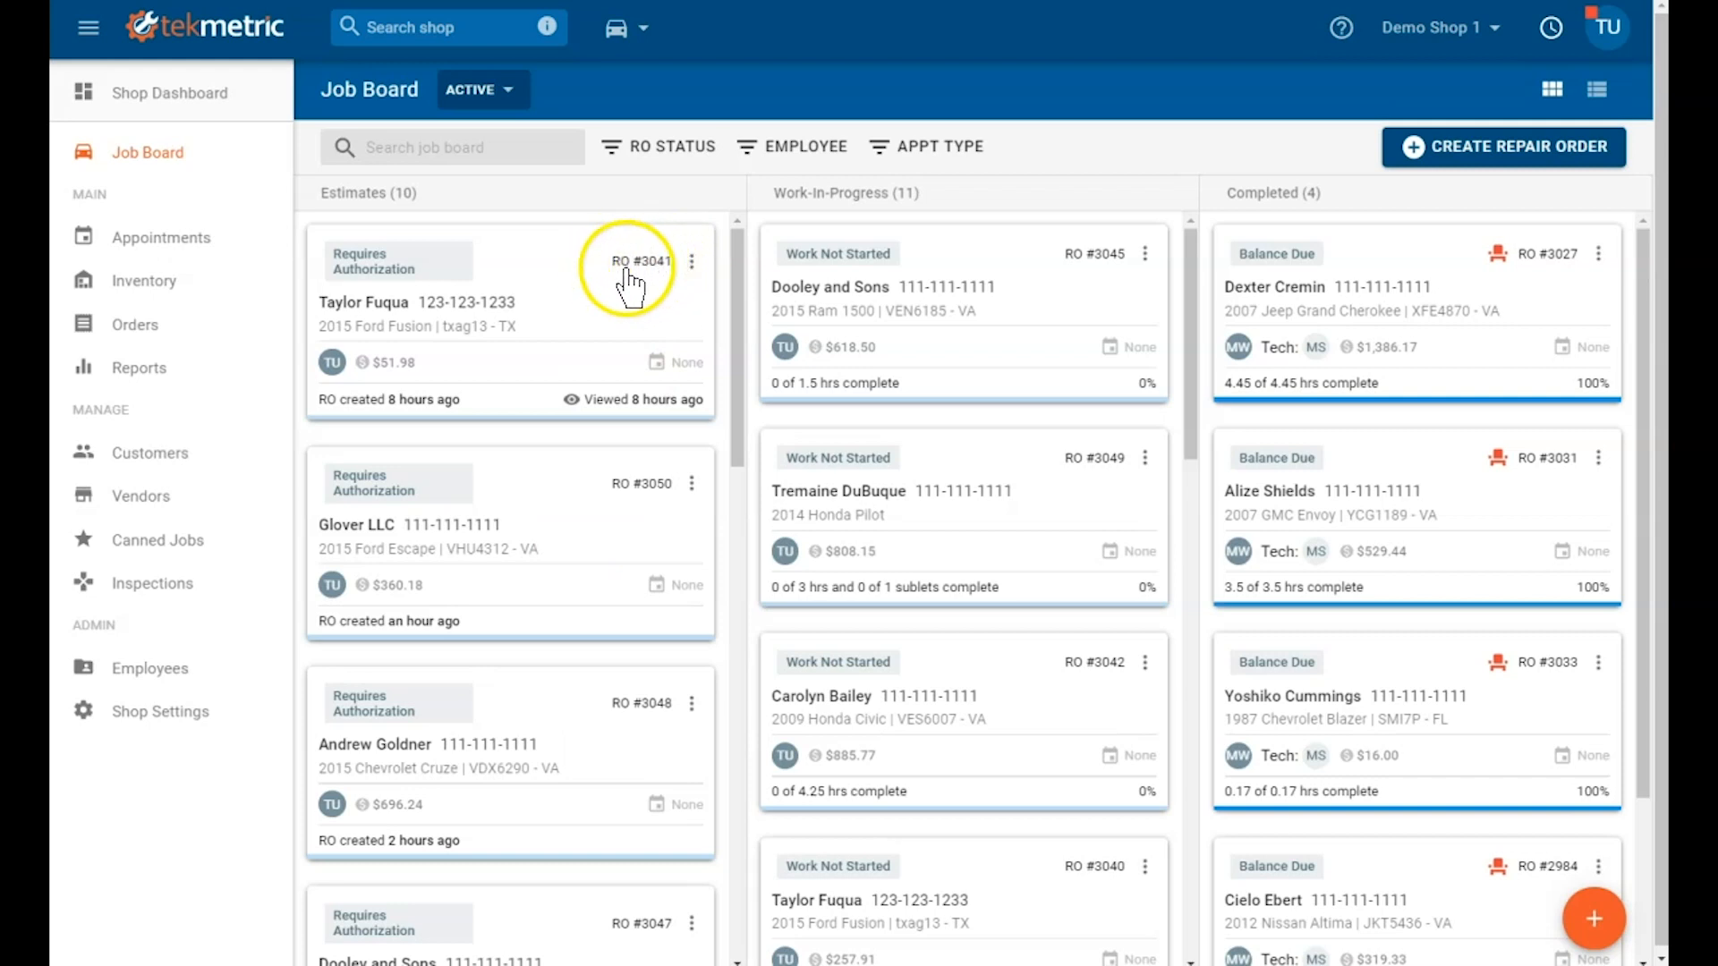
# Step: Assign keytag 1 to the 2015 Ram 1500 repair order, save it, and return to the Job Board
pyautogui.click(944, 277)
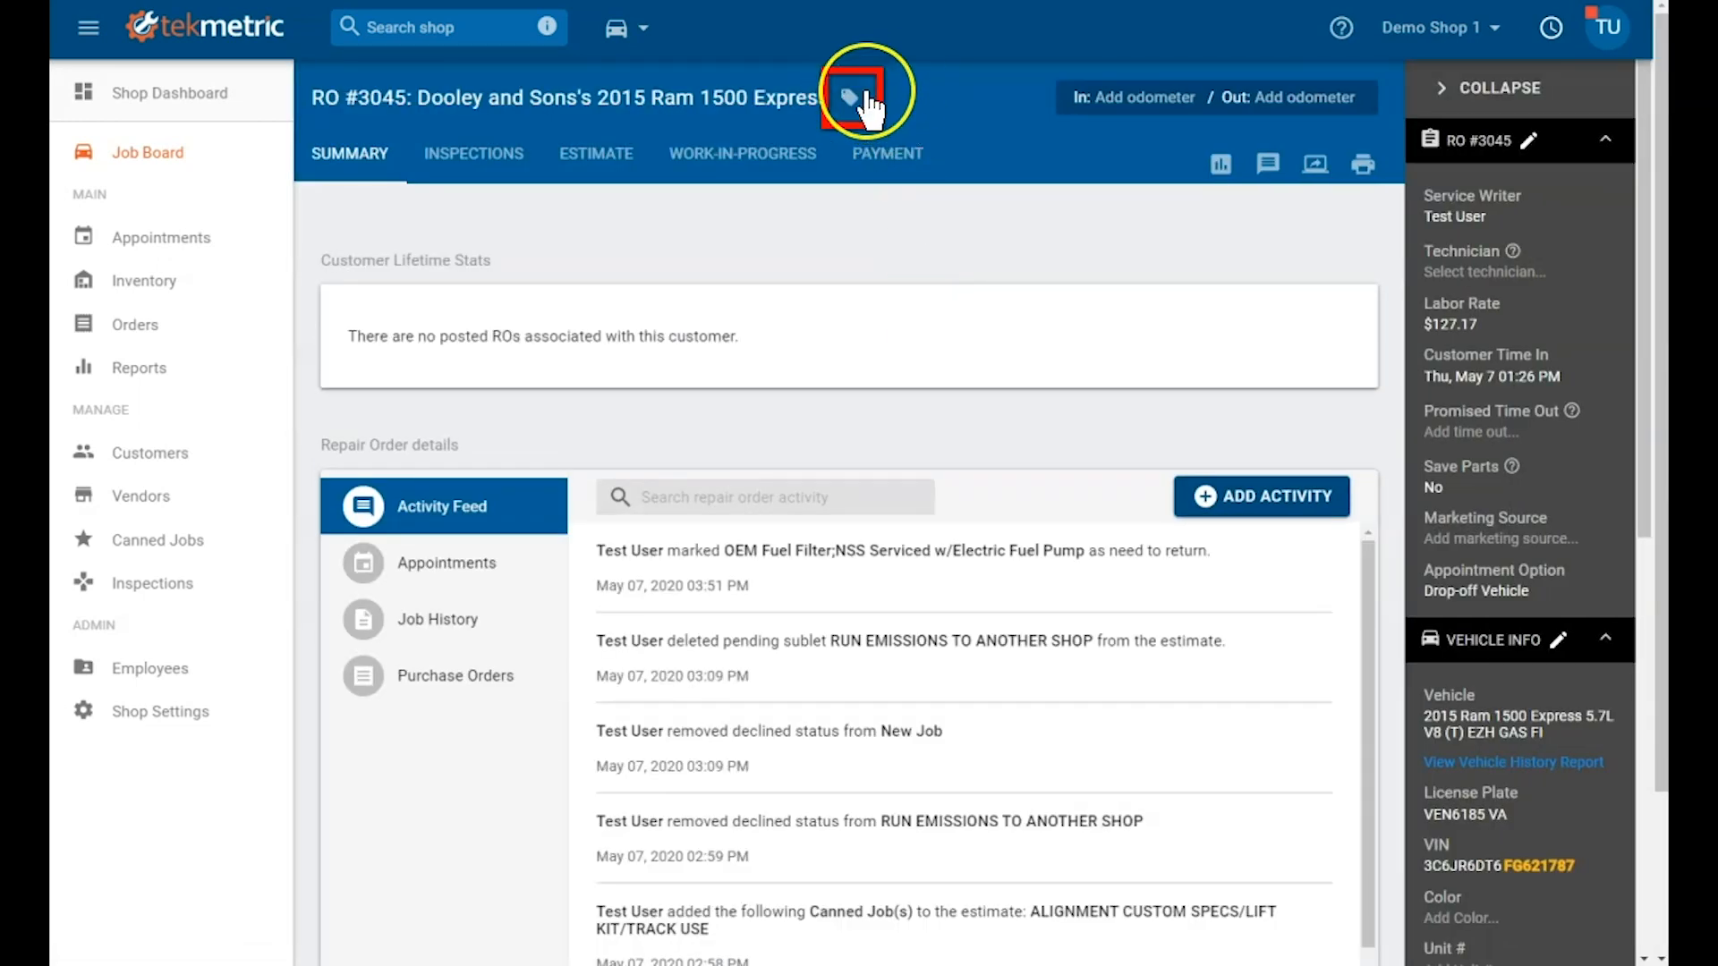
pyautogui.click(848, 105)
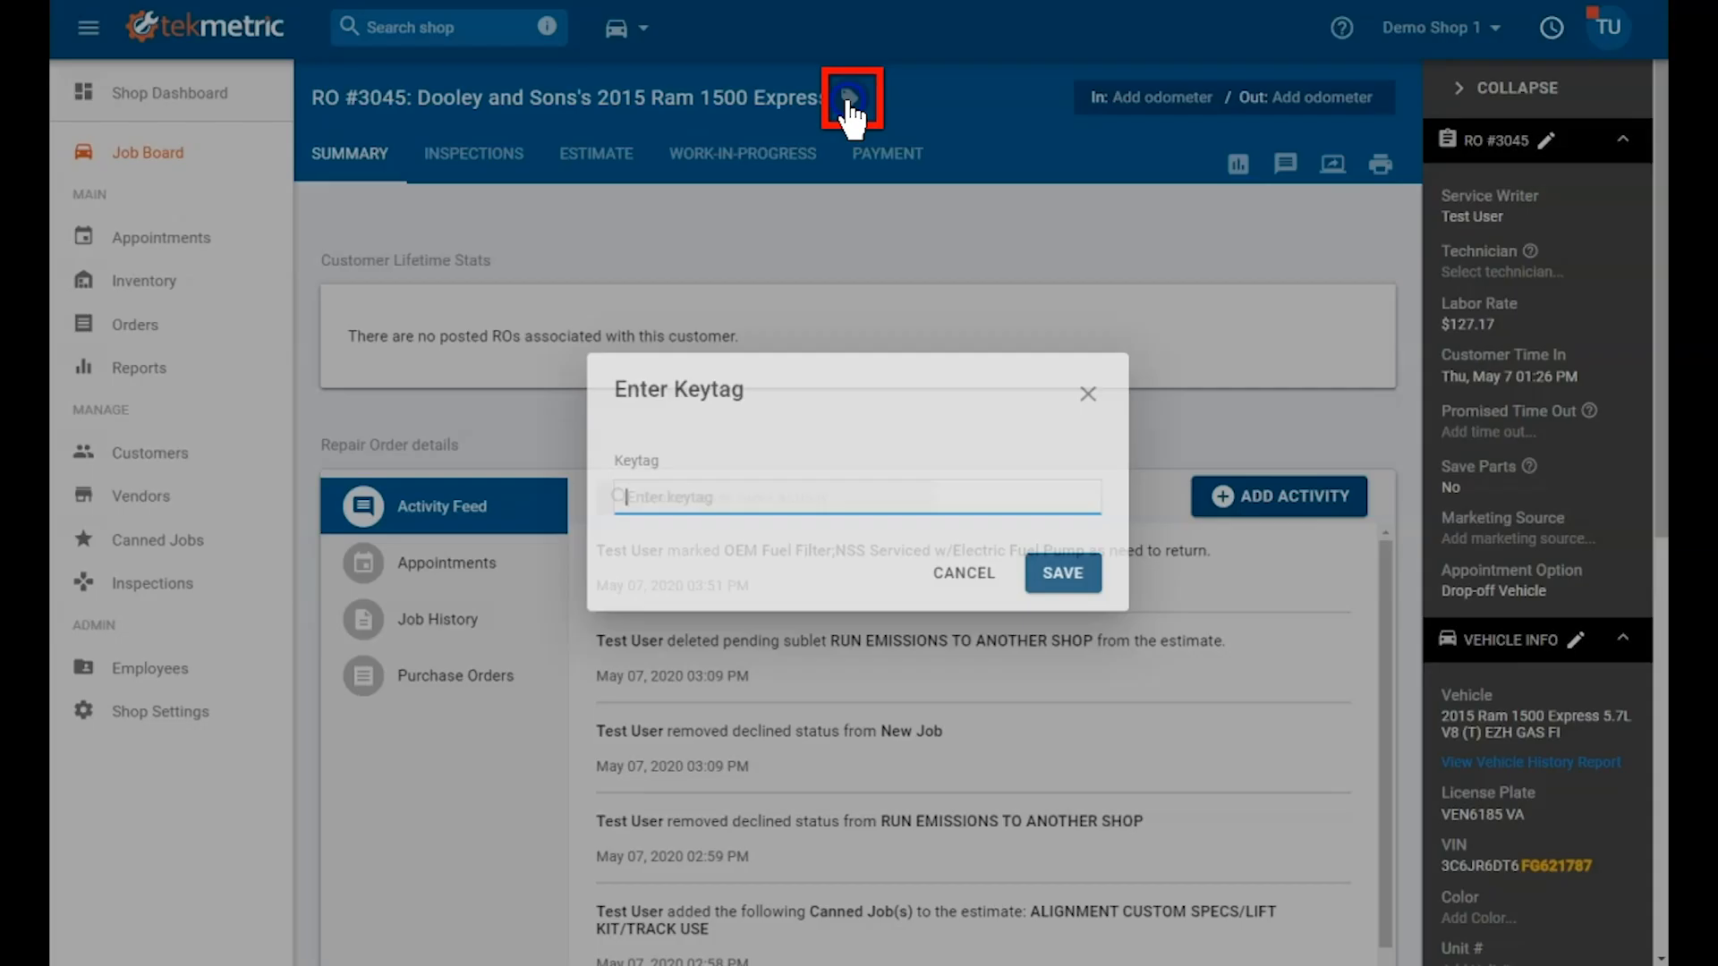
pyautogui.click(737, 499)
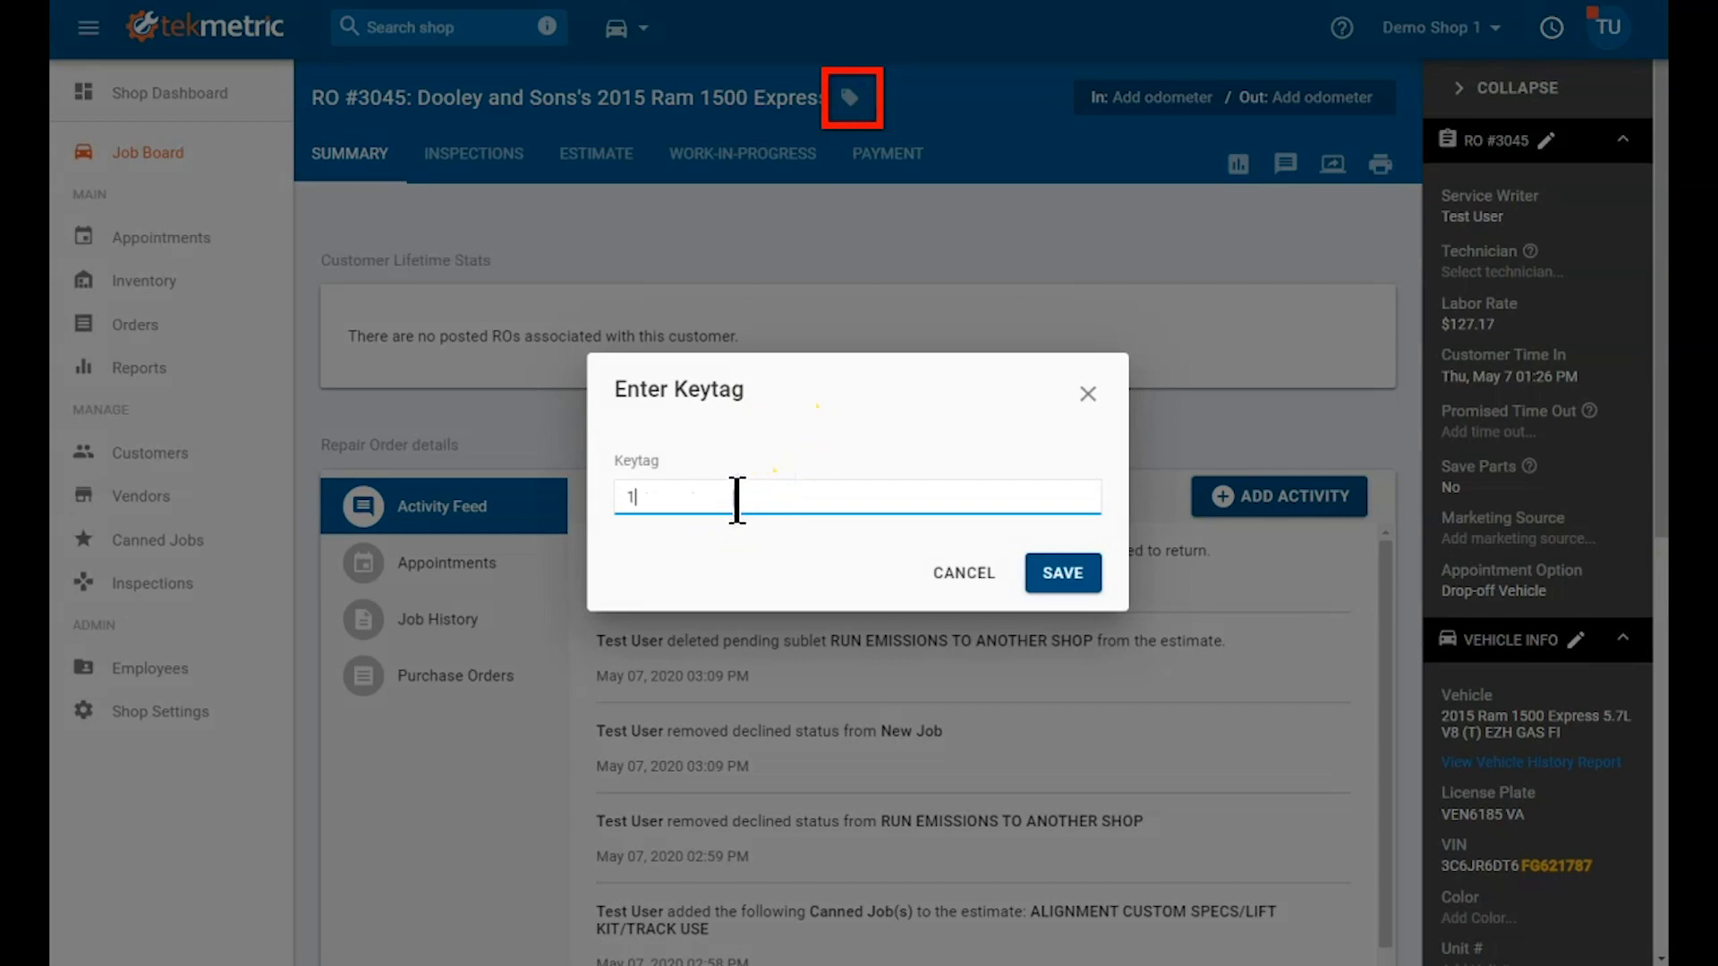
pyautogui.write('1')
pyautogui.click(1055, 575)
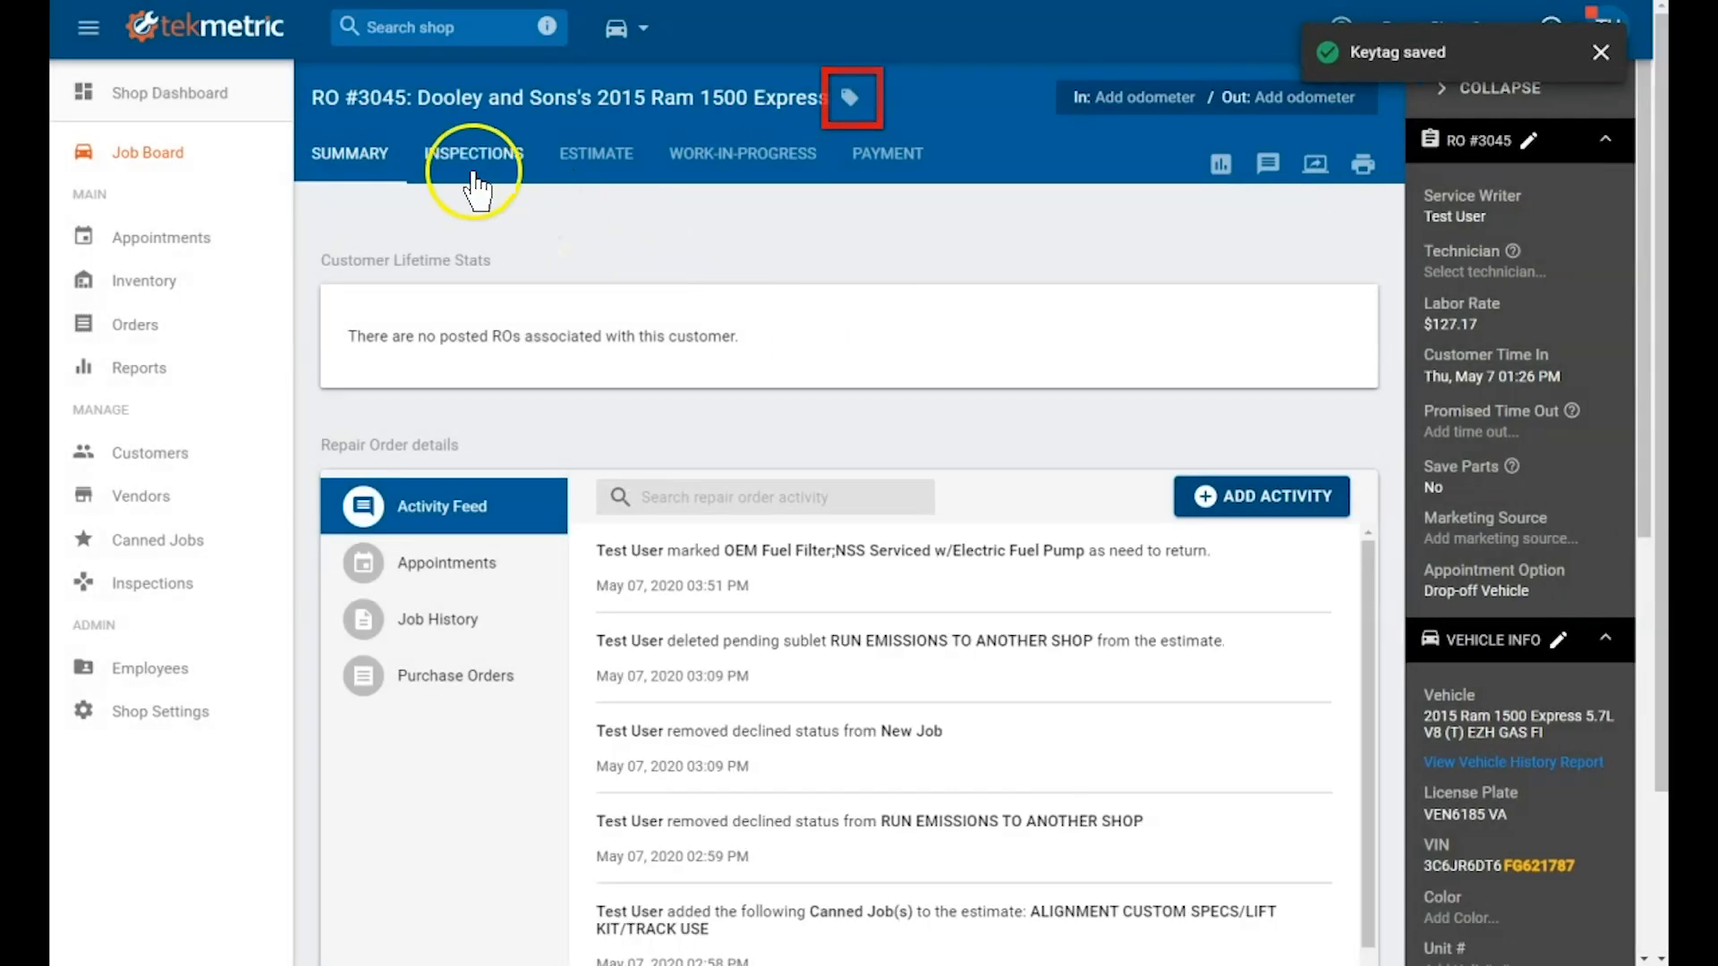
pyautogui.click(235, 168)
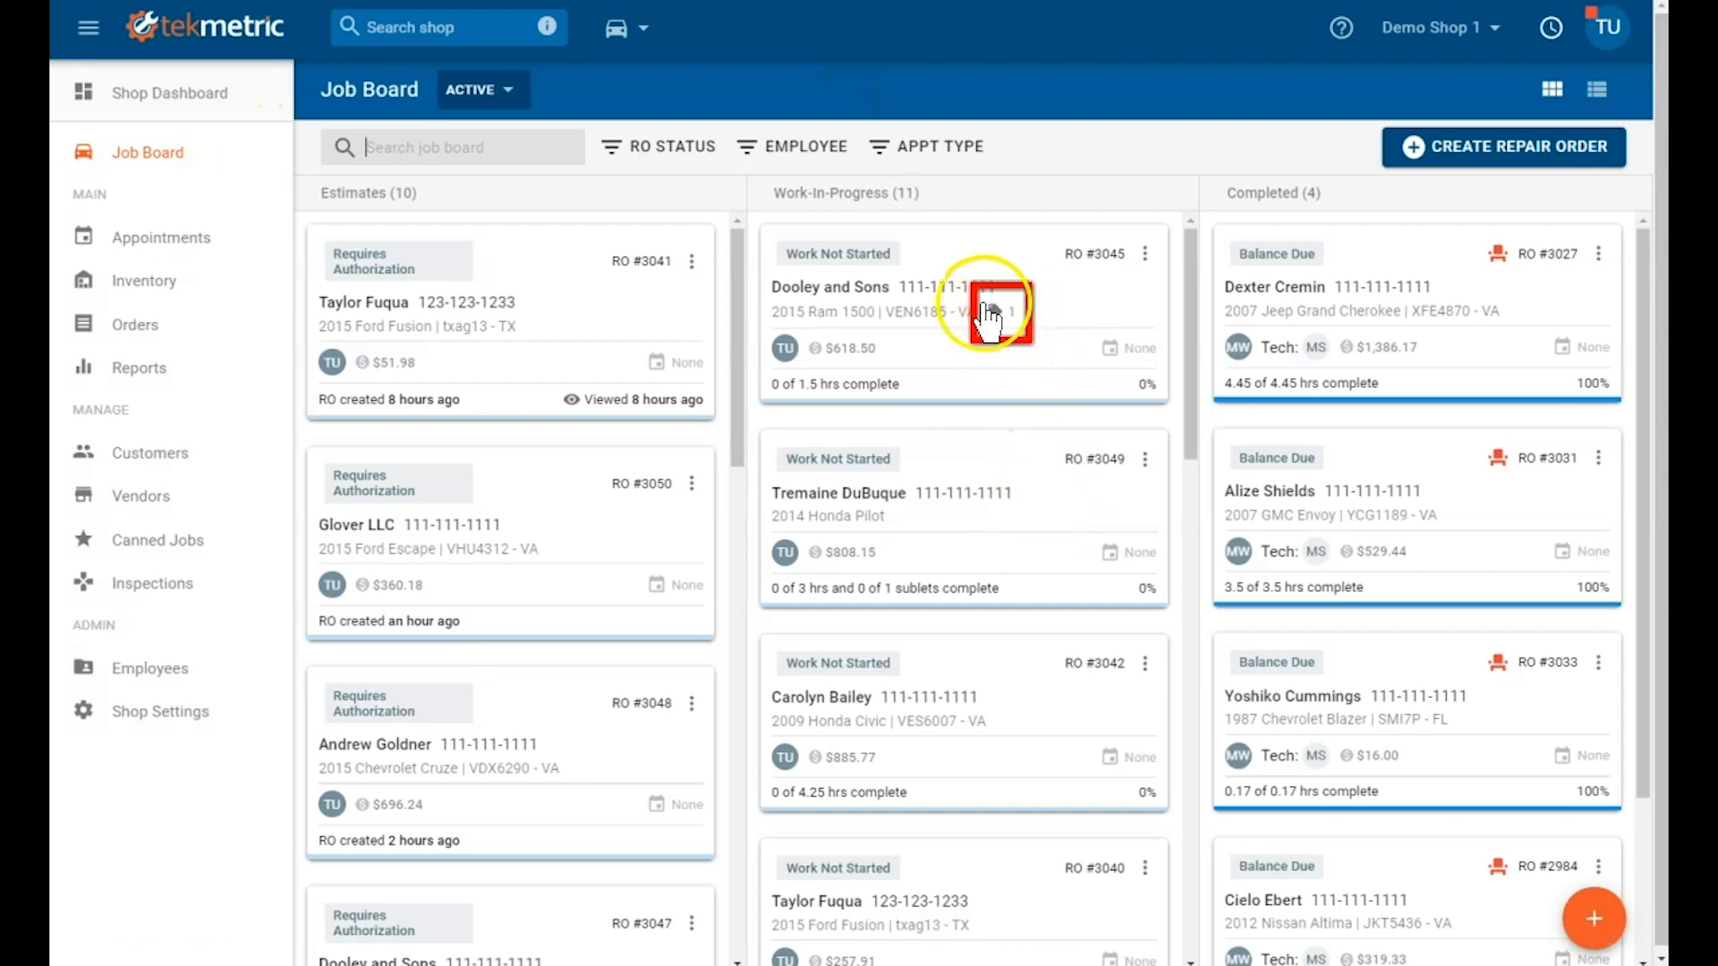
# Step: Assign the keytag INSURANCE to the 2014 Honda Pilot repair order, save it, and return to the Job Board
pyautogui.click(1148, 460)
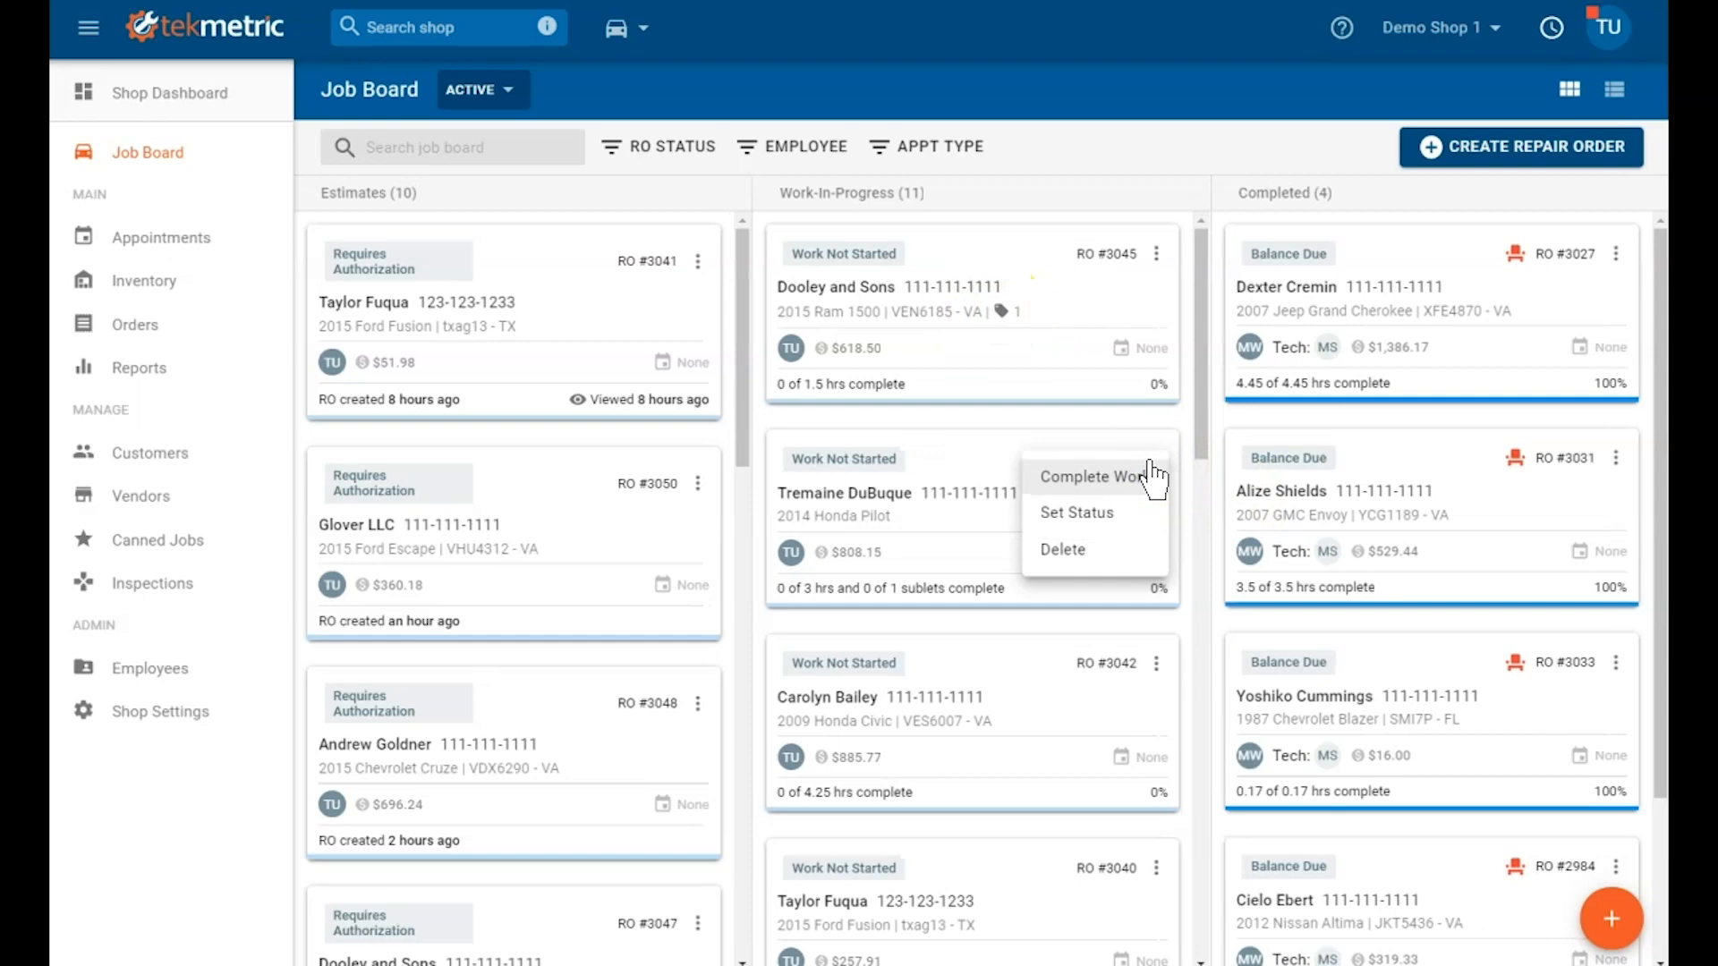
pyautogui.click(1007, 466)
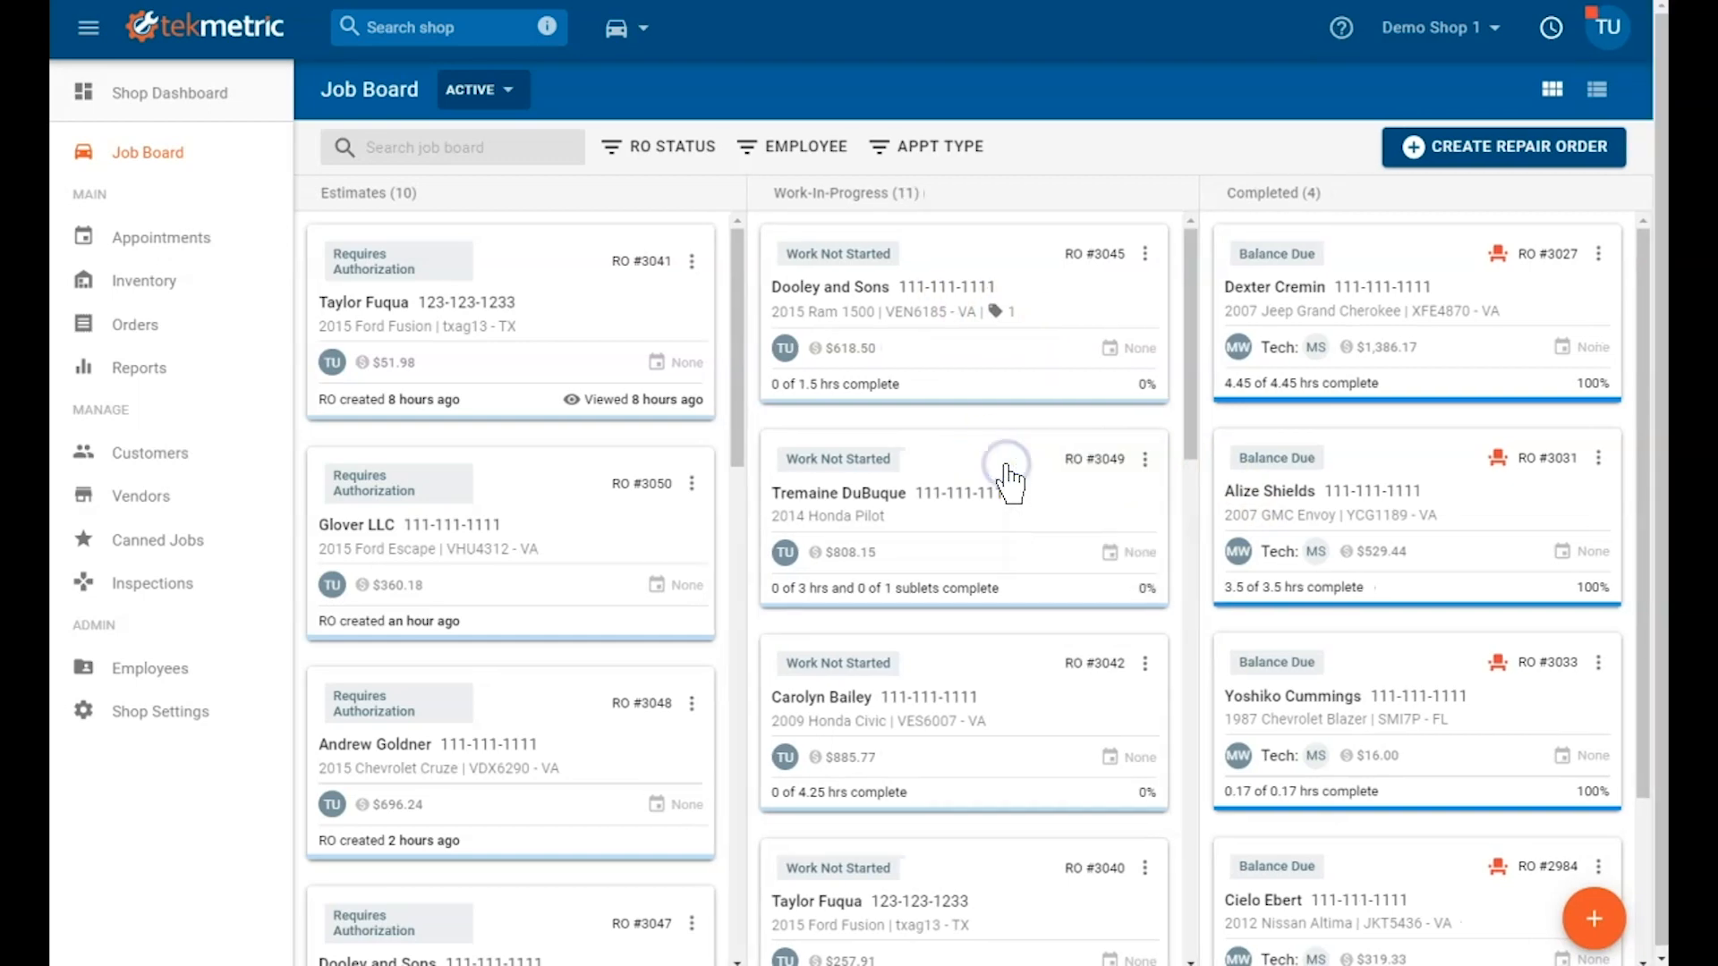
pyautogui.click(993, 478)
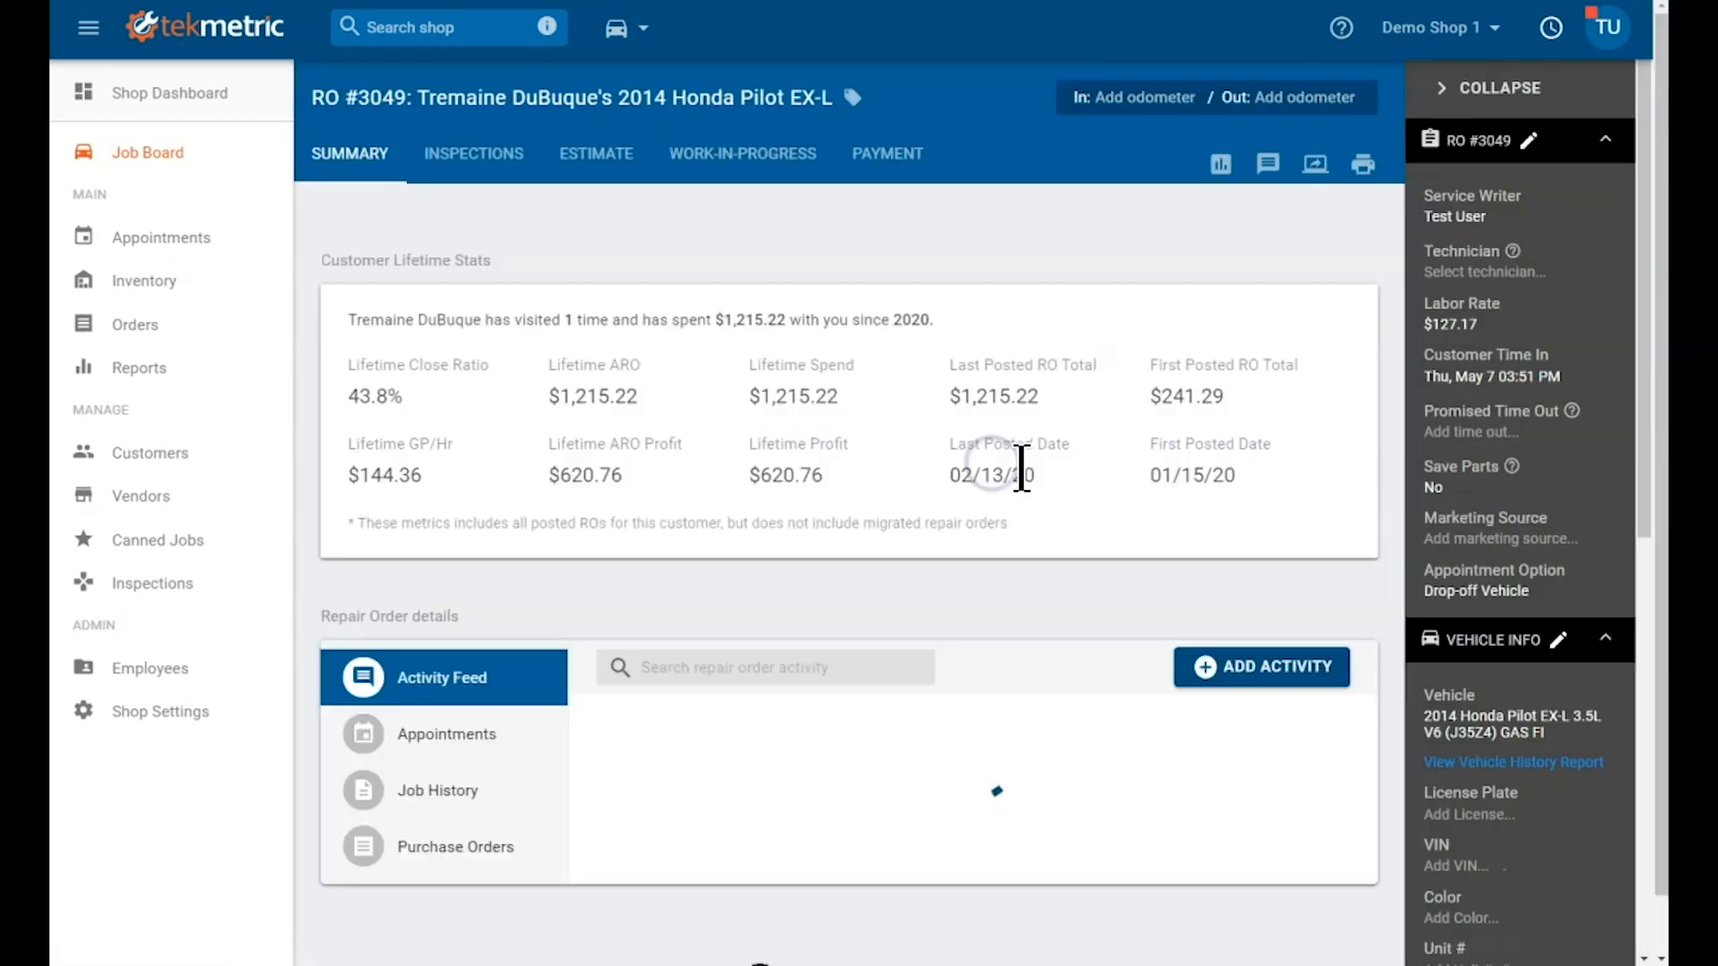
pyautogui.click(852, 99)
pyautogui.write('INSUR')
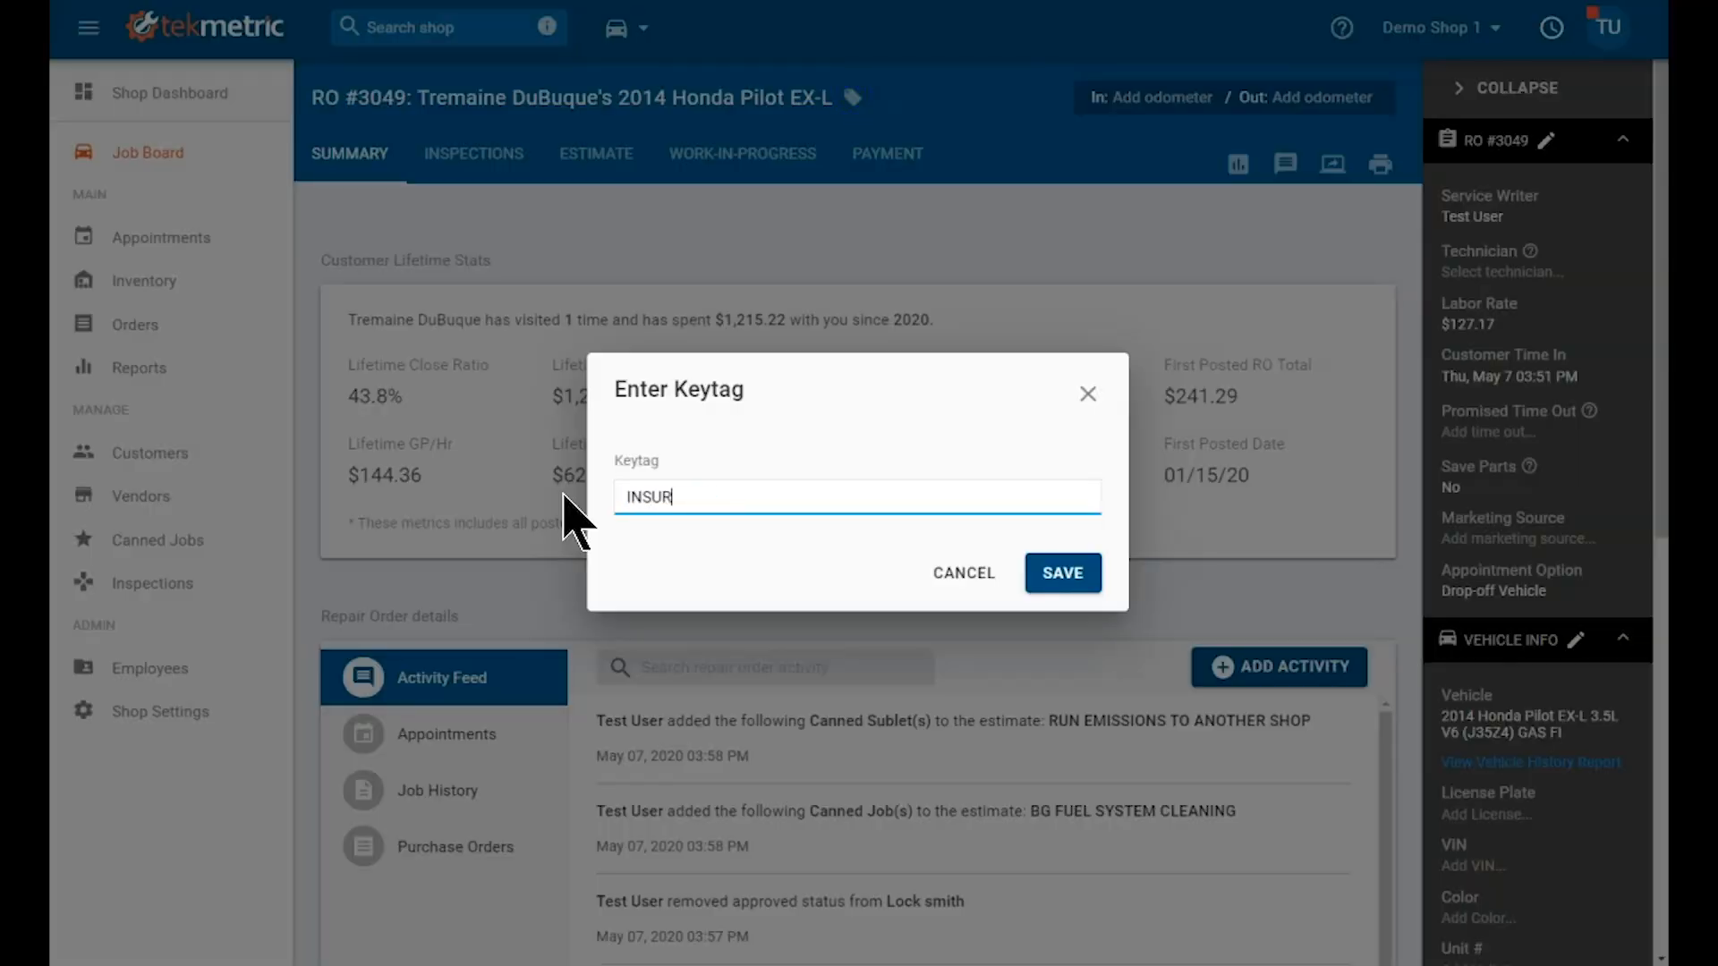
pyautogui.write('ANCE')
pyautogui.click(1045, 575)
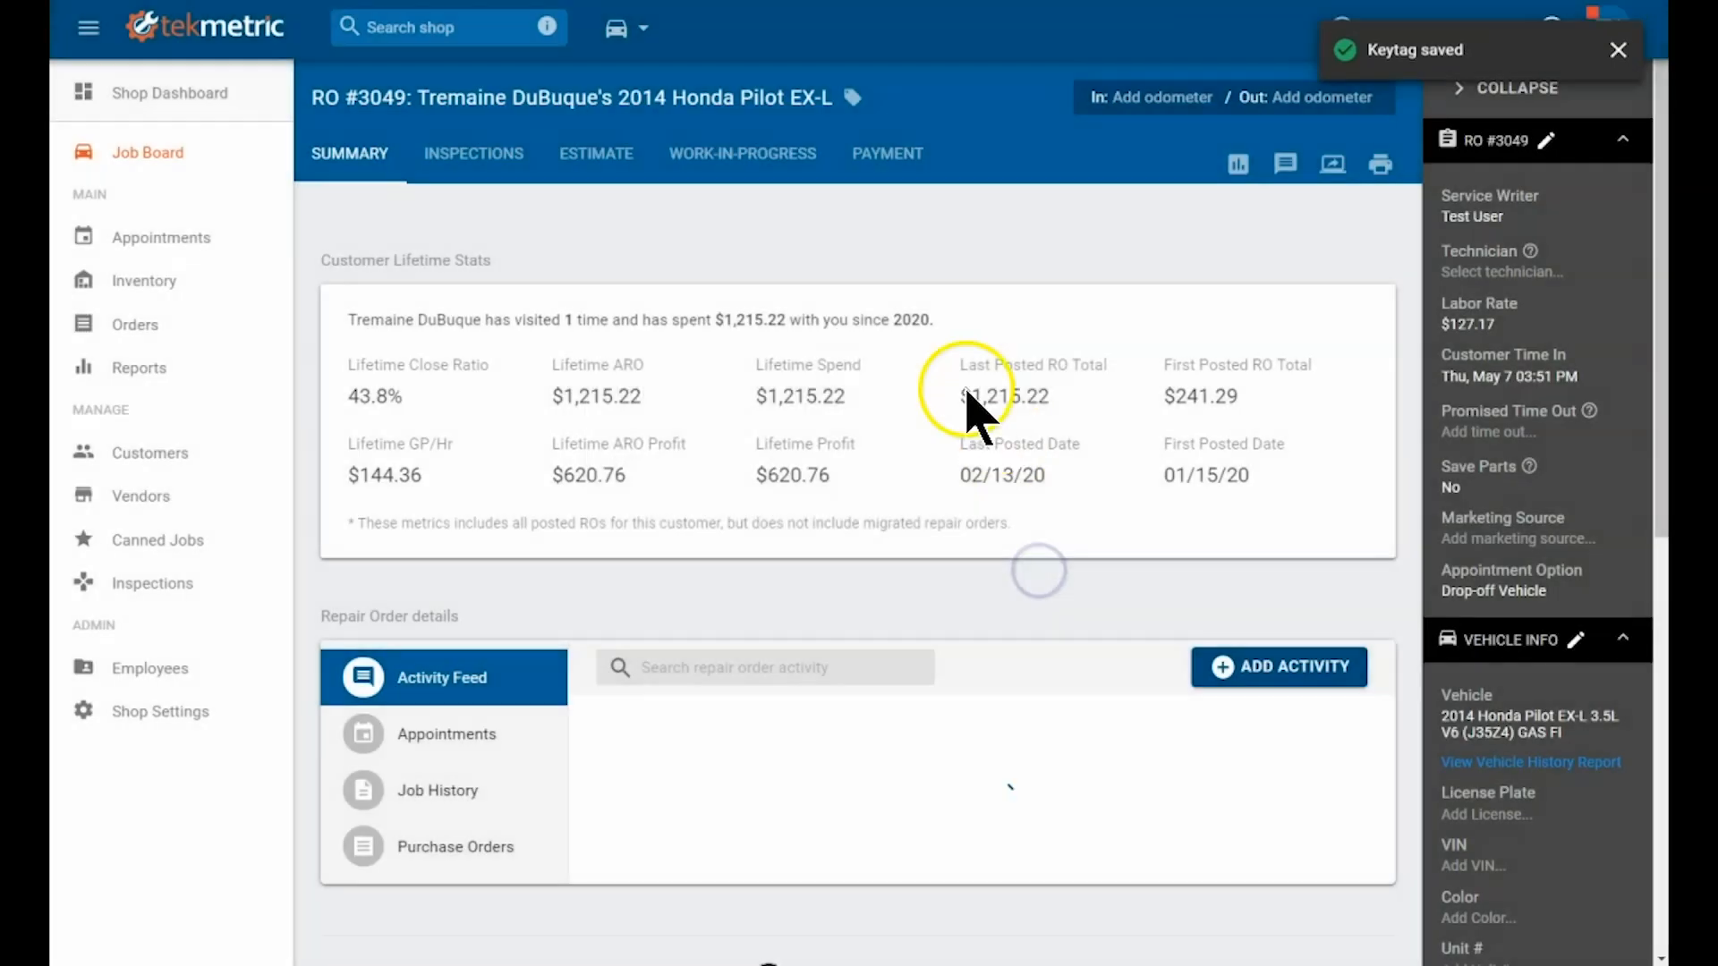
pyautogui.click(167, 153)
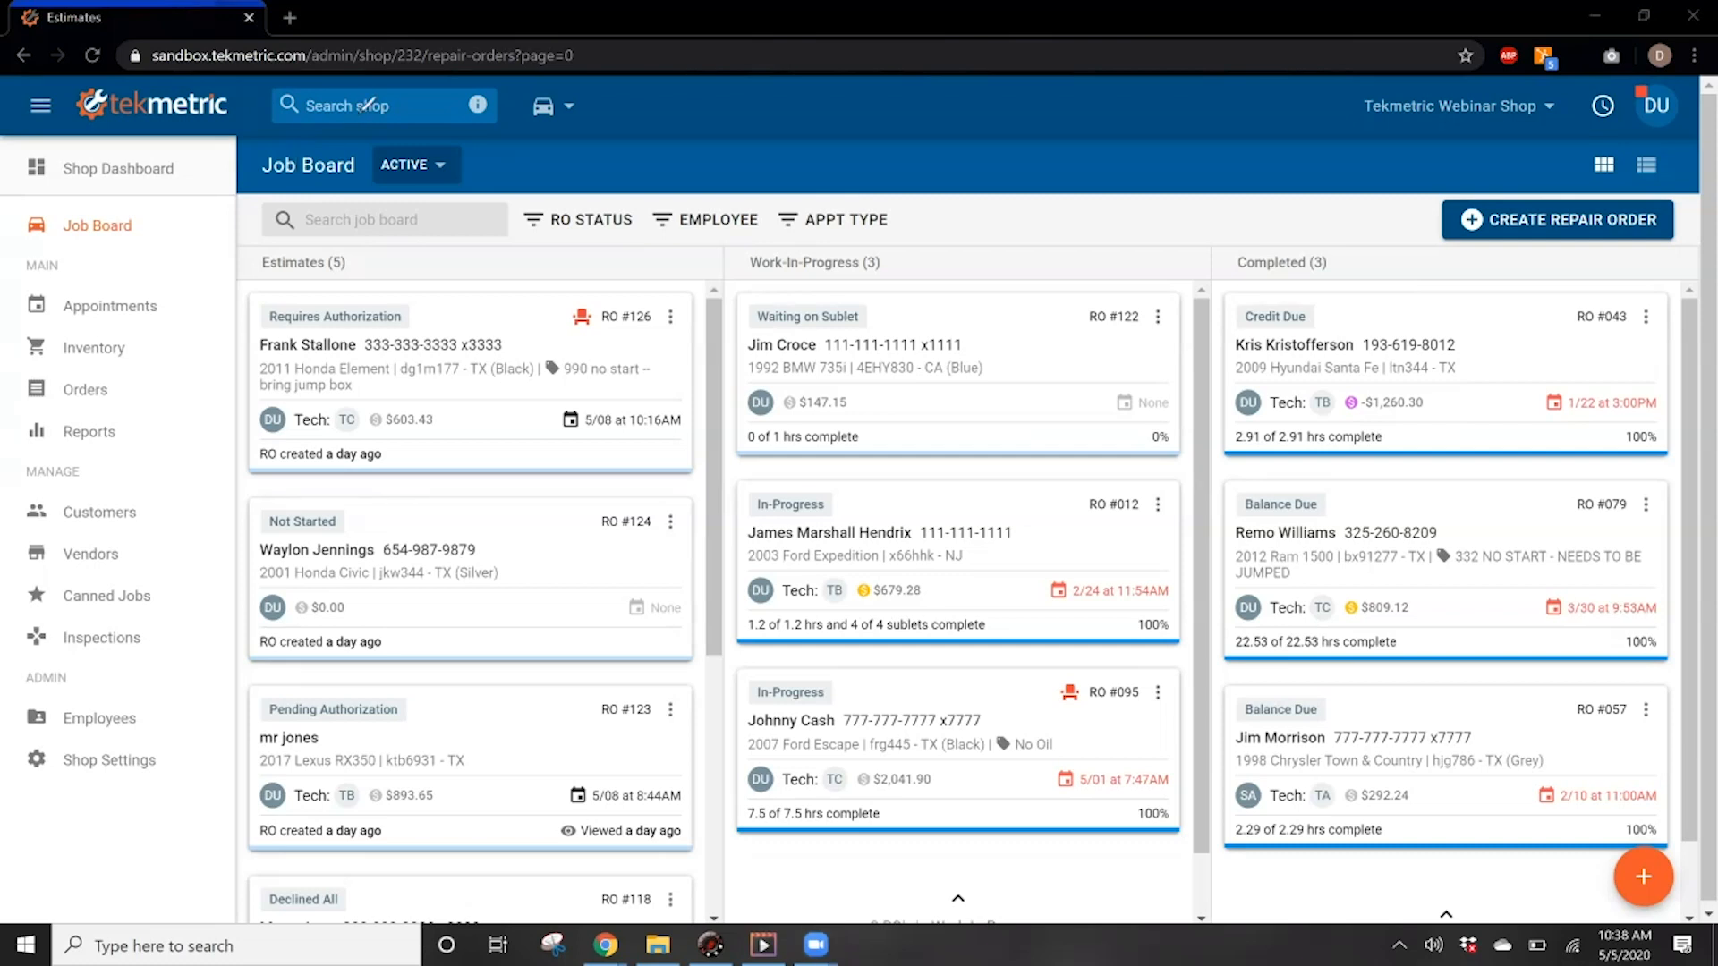
pyautogui.click(411, 107)
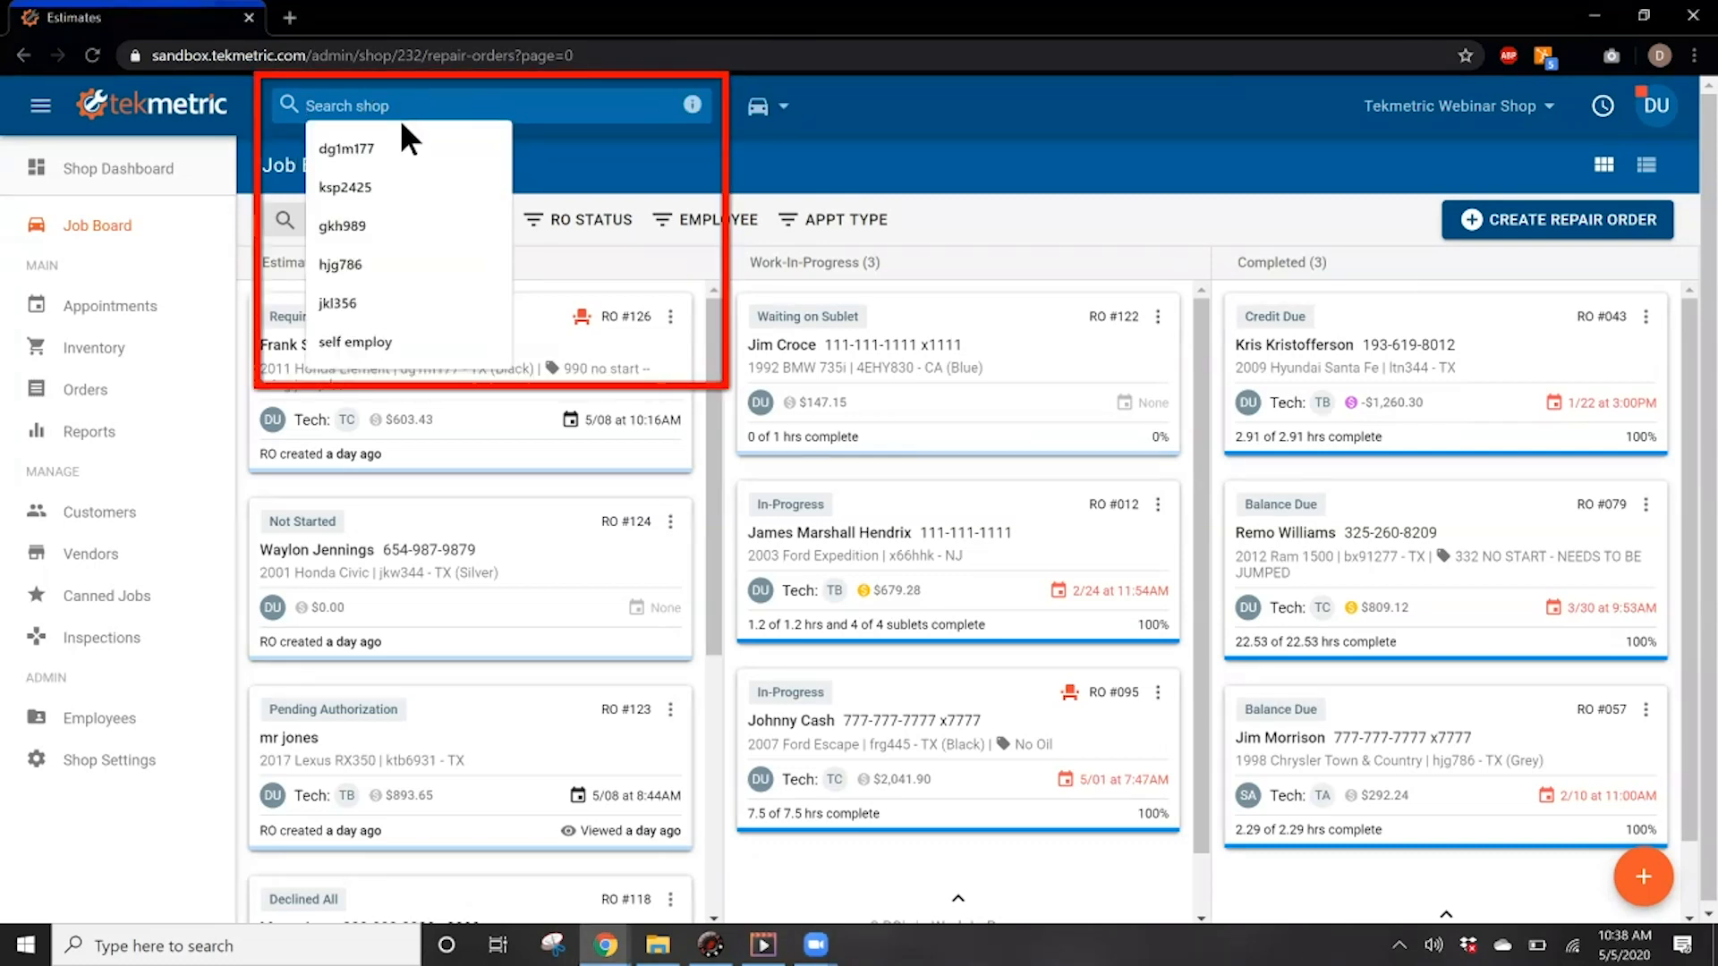
pyautogui.click(382, 148)
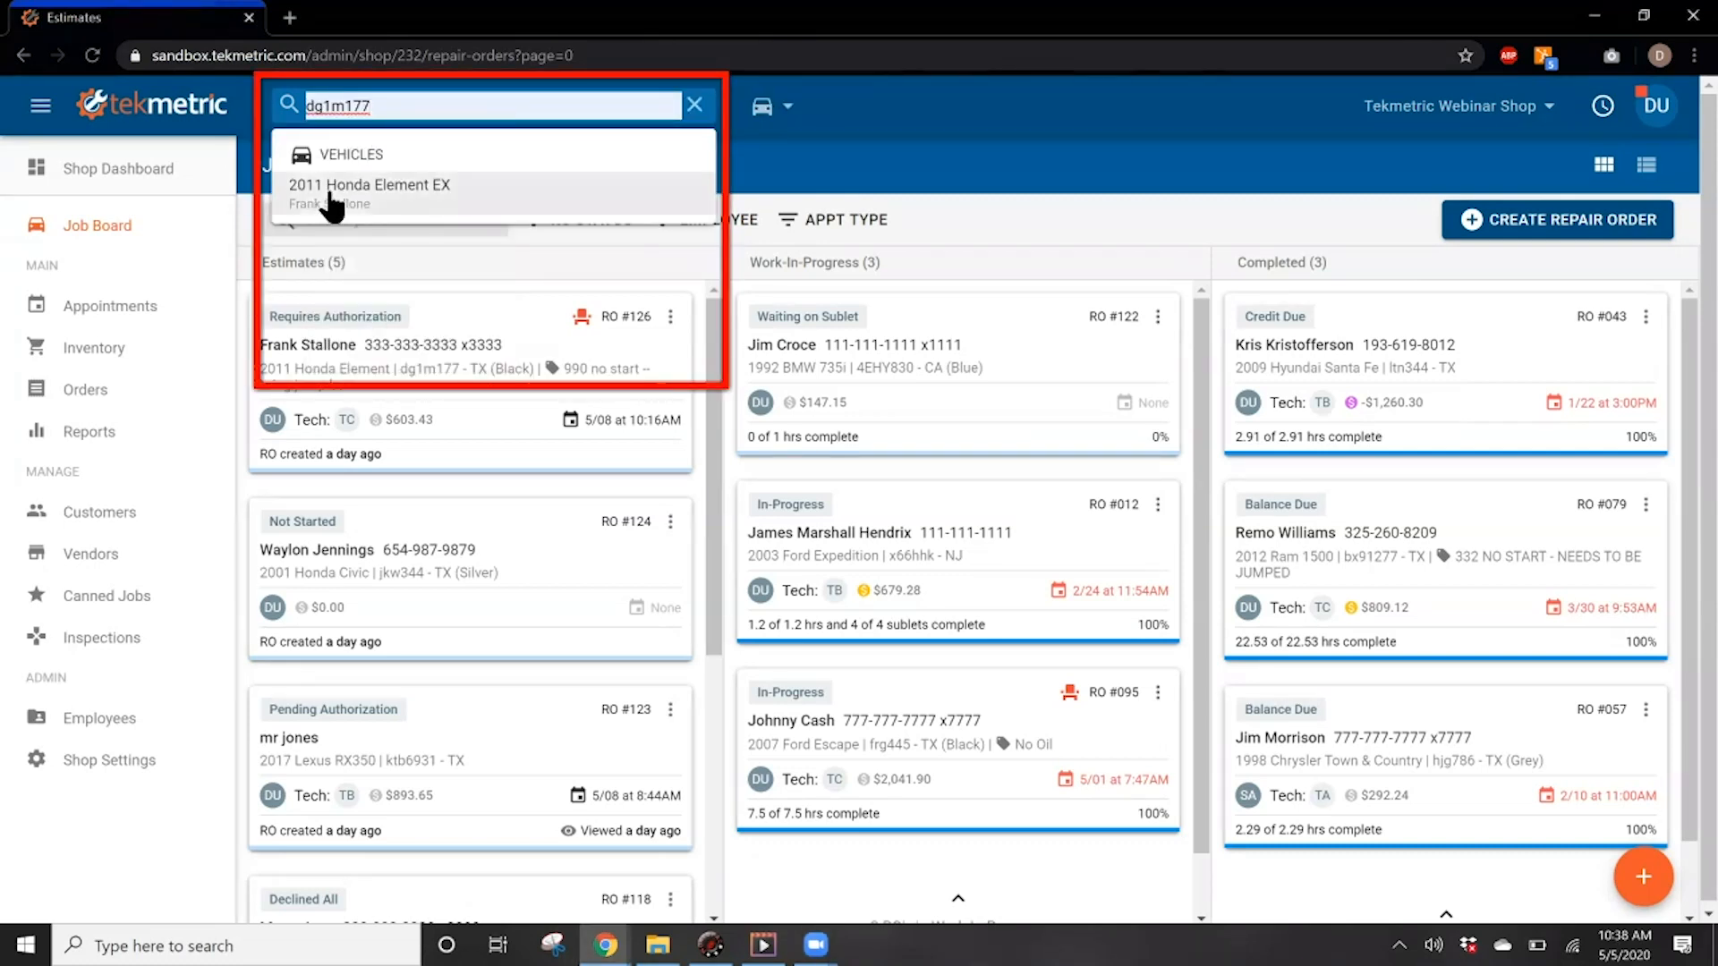
pyautogui.click(429, 199)
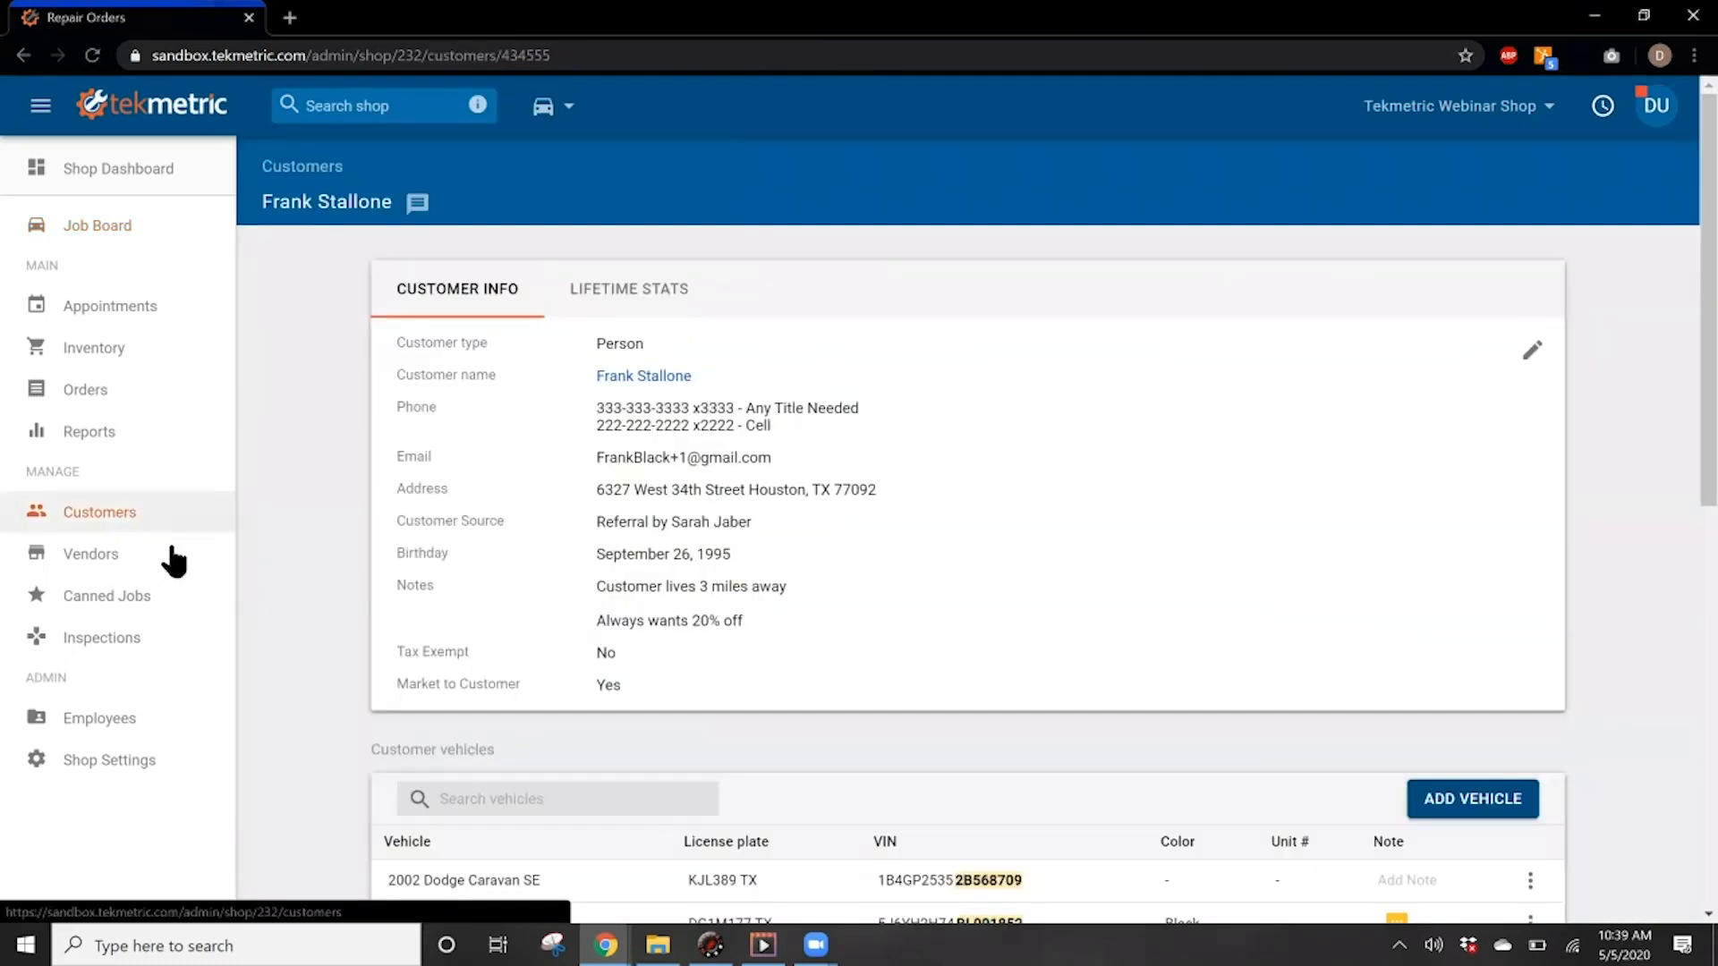
# Step: Review the customer's lifetime stats and the repair orders in accounts receivable
pyautogui.click(631, 308)
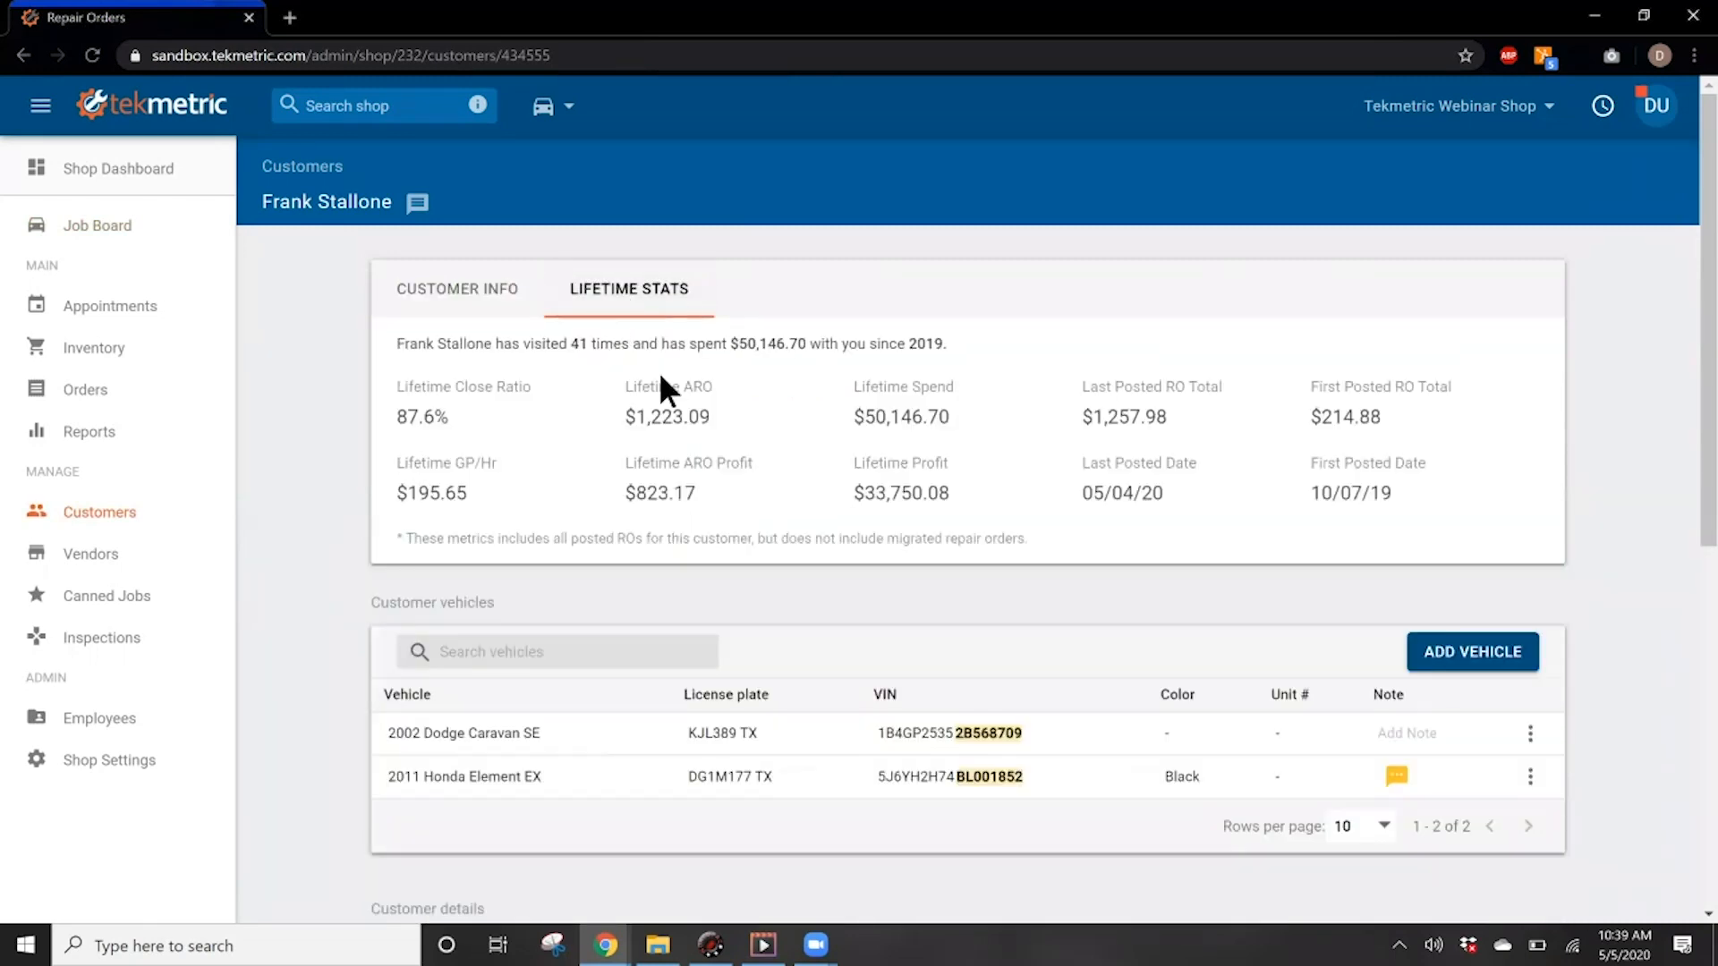
pyautogui.scroll(-5, 795, 577)
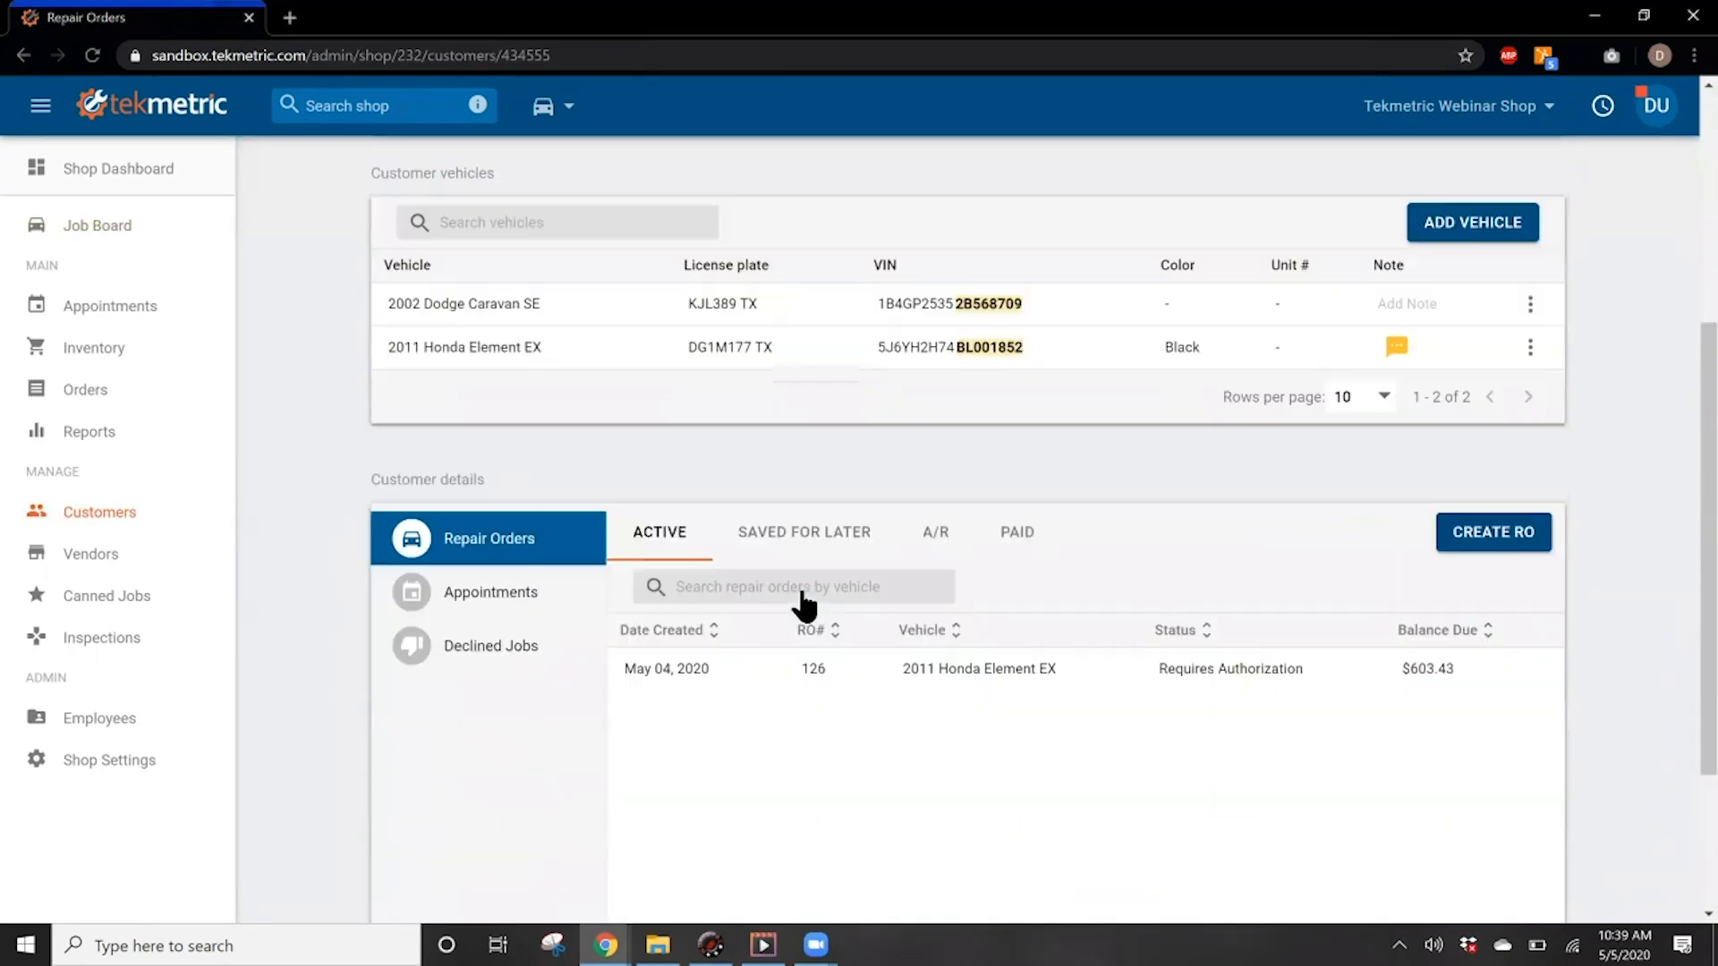
pyautogui.click(954, 548)
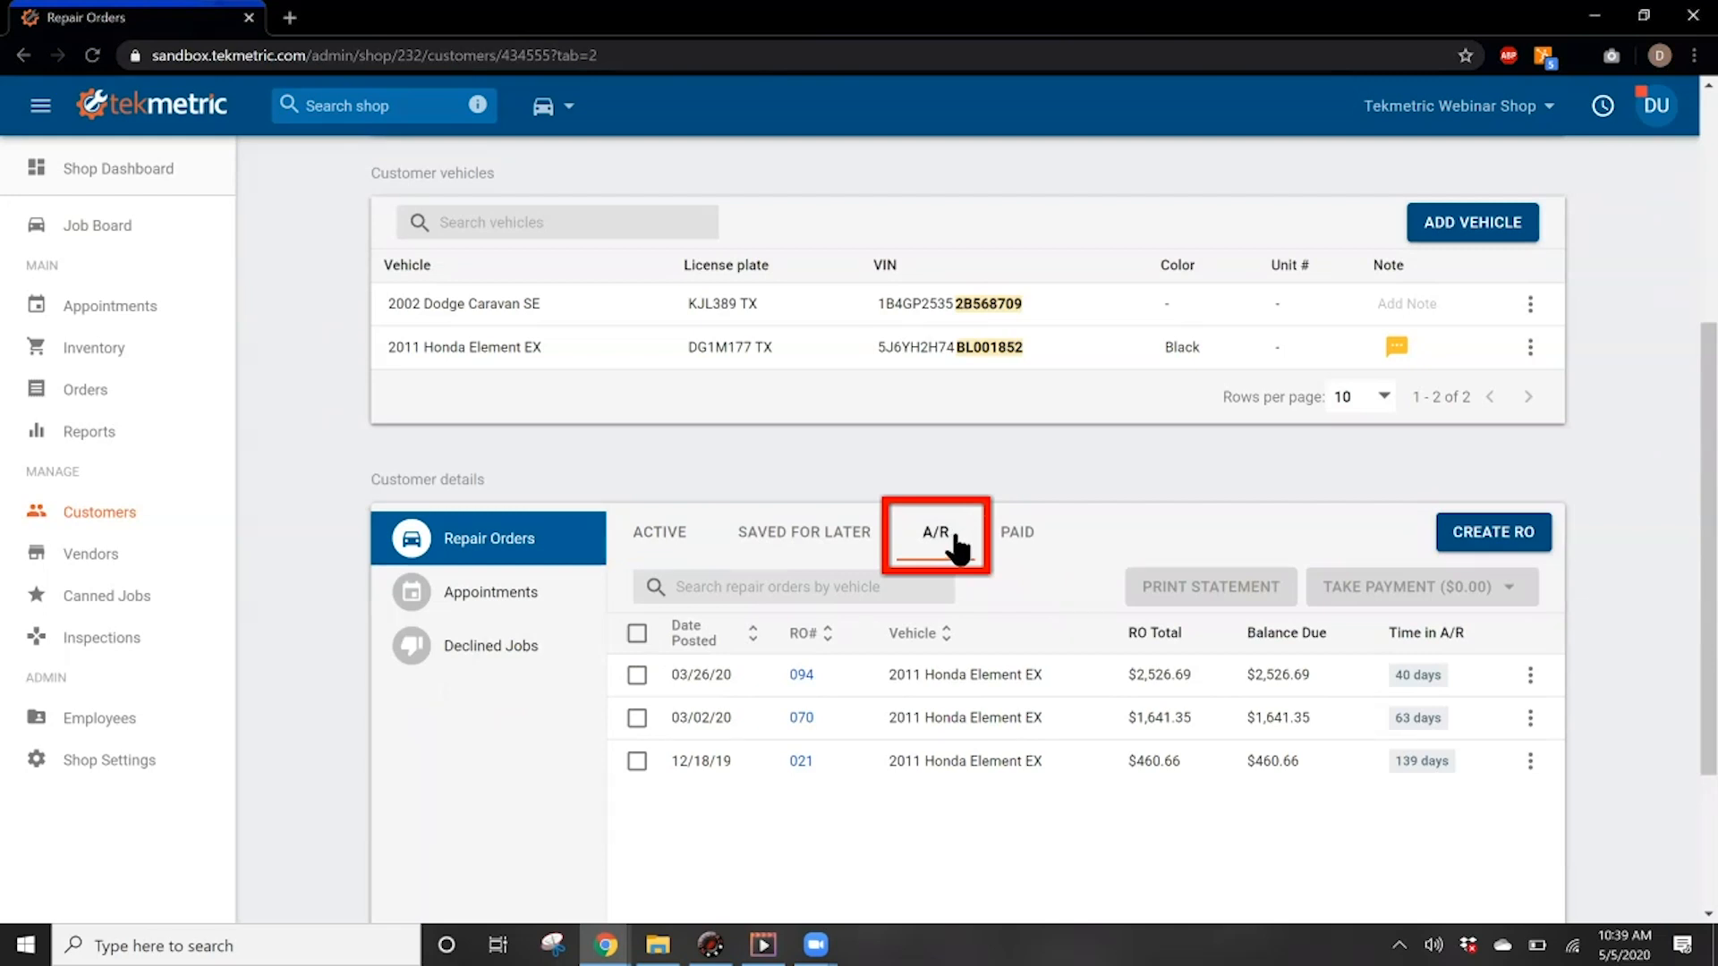
# Step: Start a new repair order for the 2011 Honda Element EX from the customer's vehicle list
pyautogui.scroll(1, 984, 550)
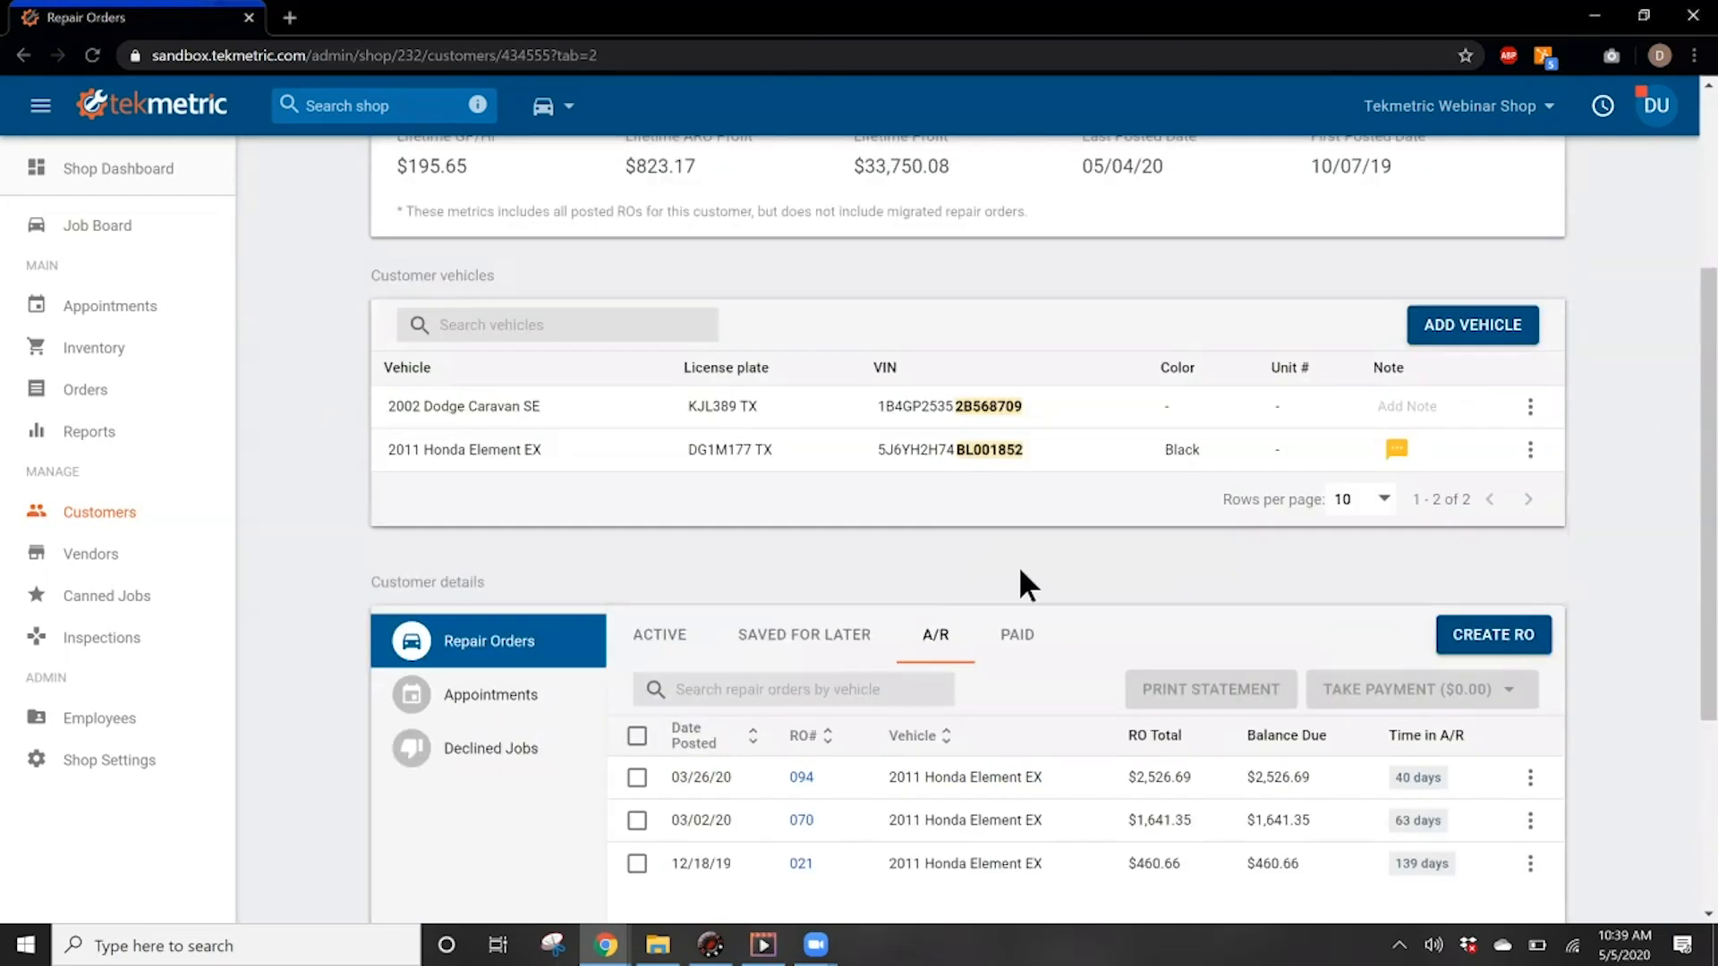
pyautogui.click(1532, 454)
pyautogui.click(1611, 452)
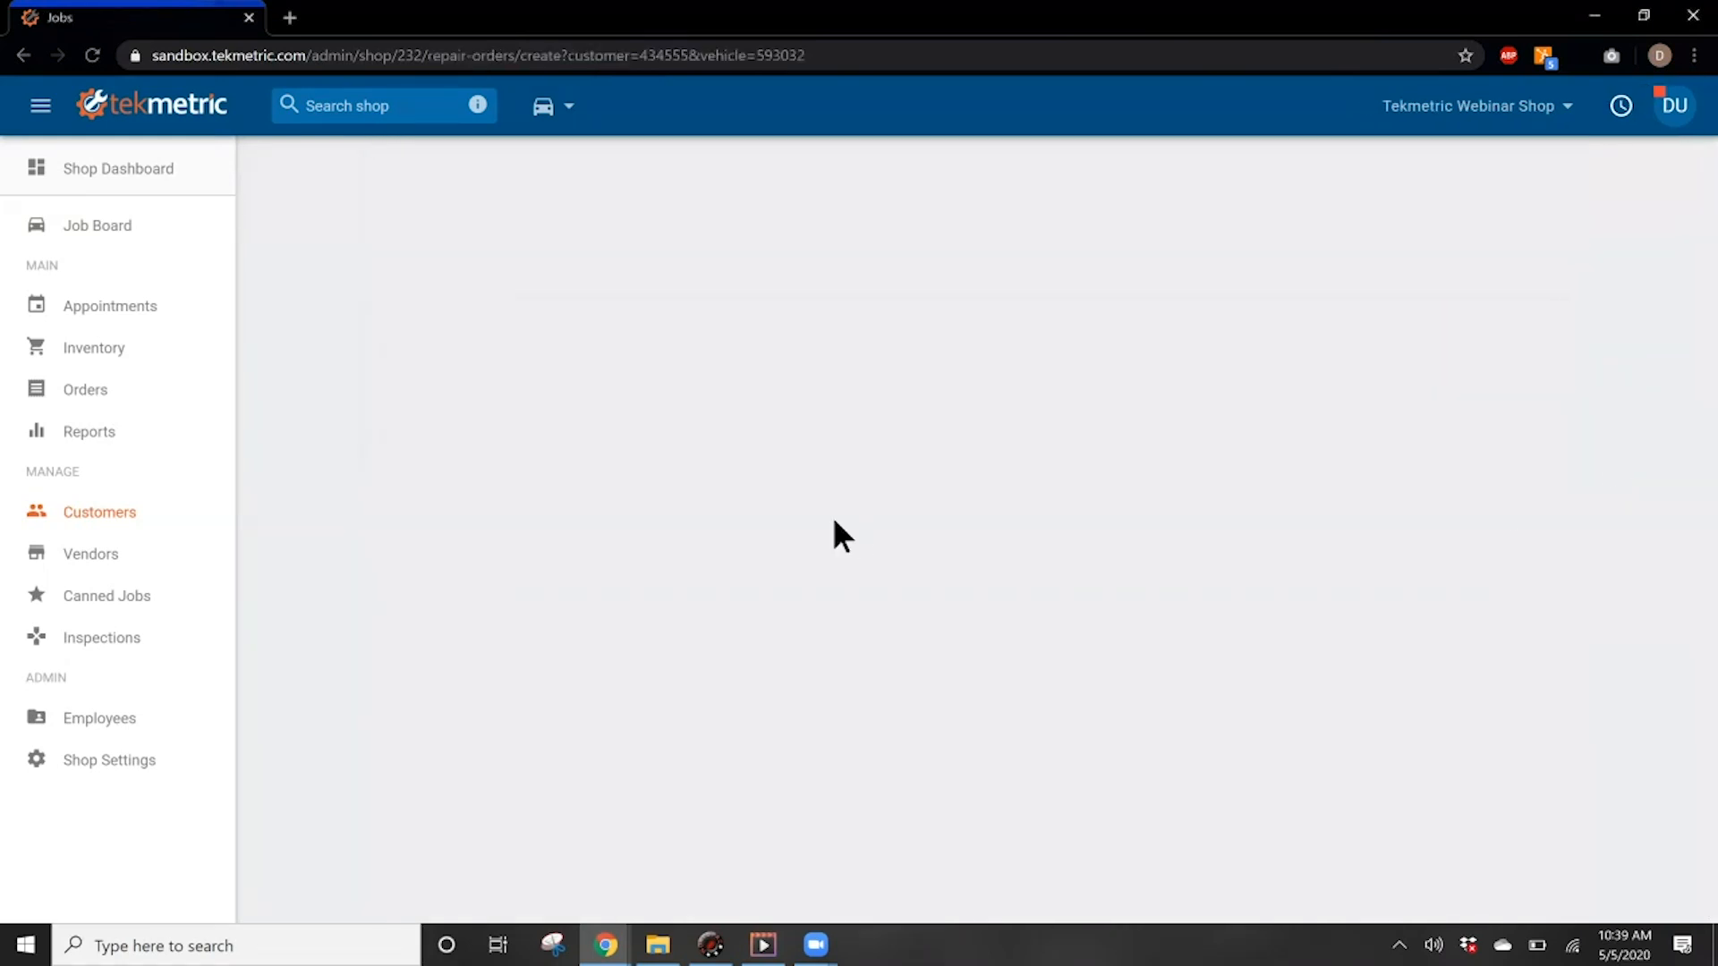